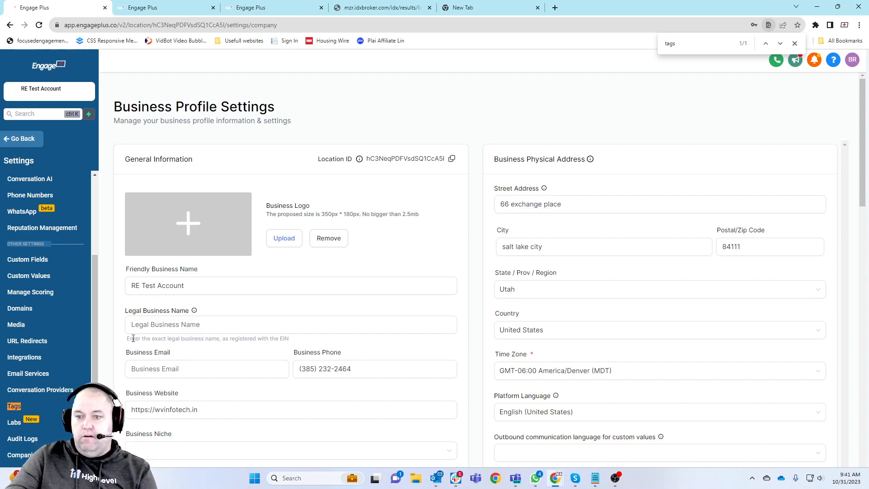
Leave the settings for the dashboard and examine its pipeline stages, Tasks and Manual Actions widgets
left_click(23, 140)
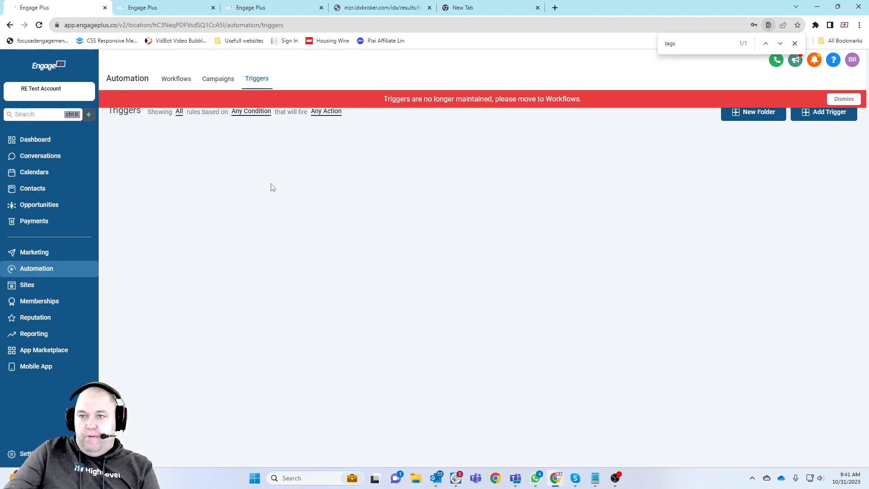
left_click(844, 98)
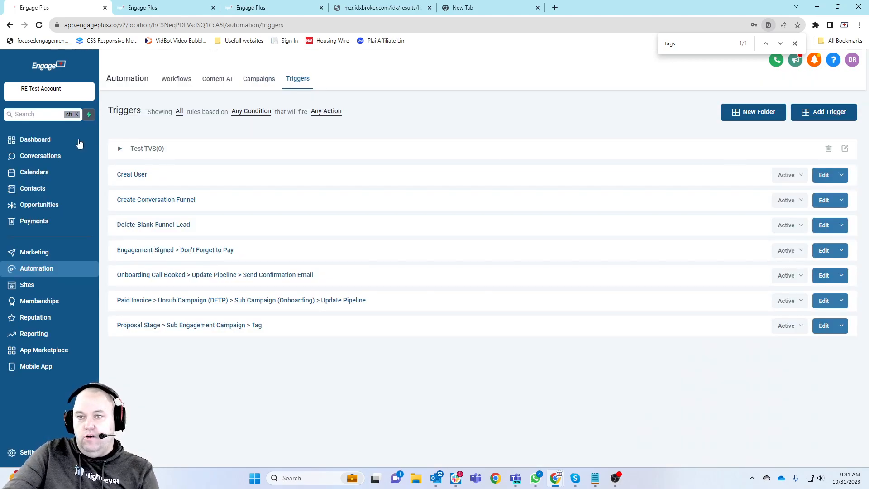
left_click(44, 144)
scroll(287, 258, "down", 4)
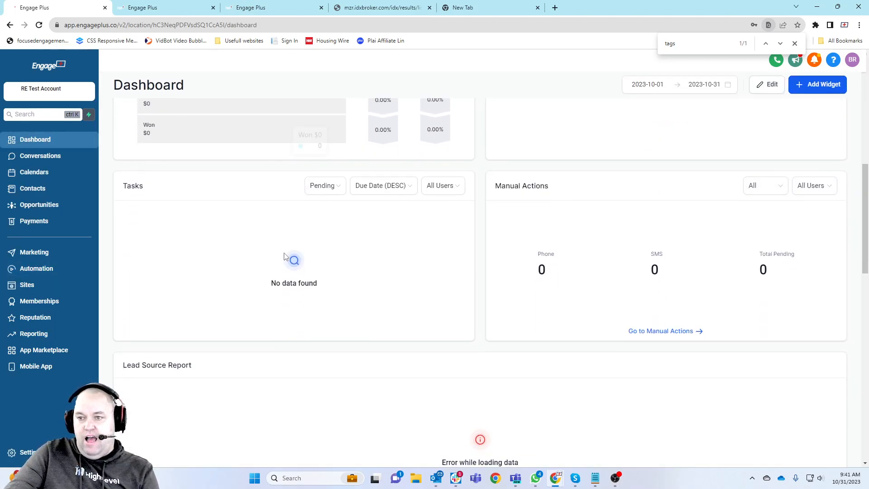
scroll(285, 253, "up", 9)
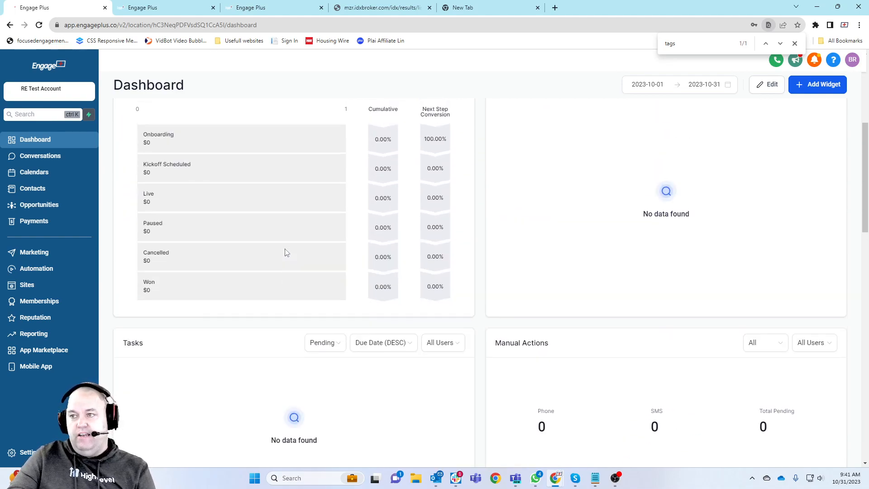
scroll(268, 246, "down", 4)
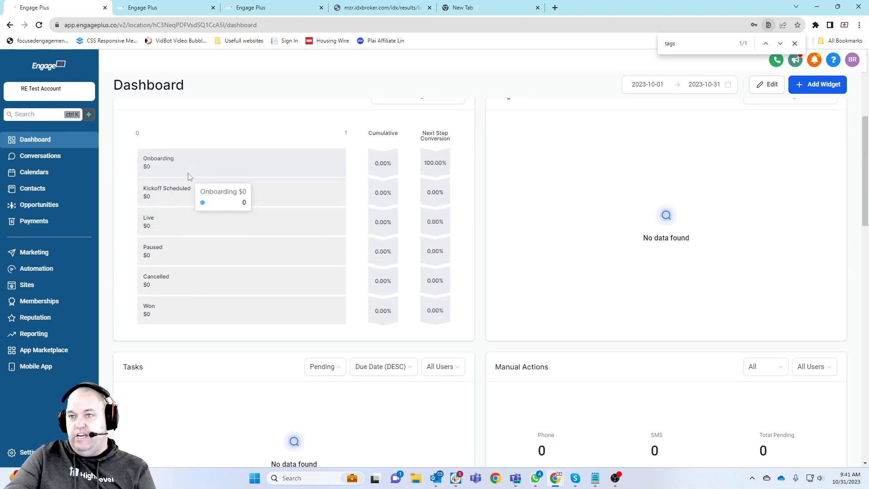
scroll(188, 174, "up", 2)
scroll(324, 205, "down", 4)
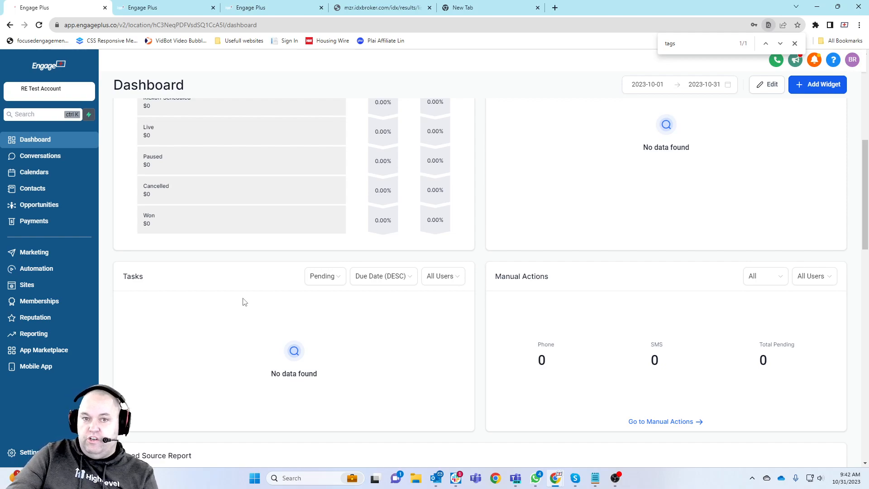
scroll(234, 306, "down", 2)
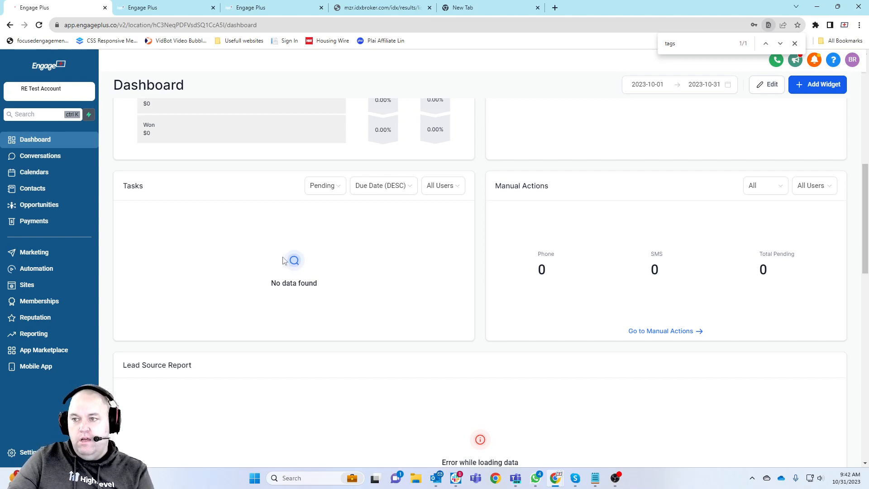
scroll(271, 247, "up", 3)
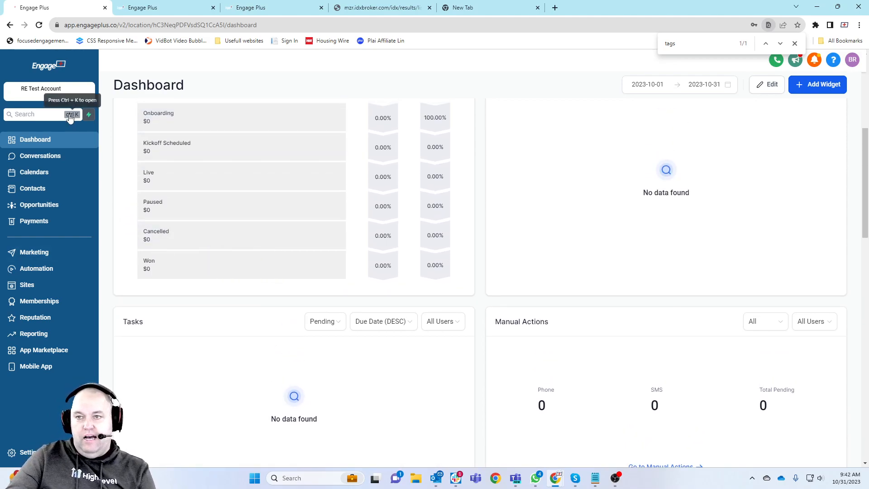
Open the account's tag settings and dismiss the browser's page search
left_click(43, 188)
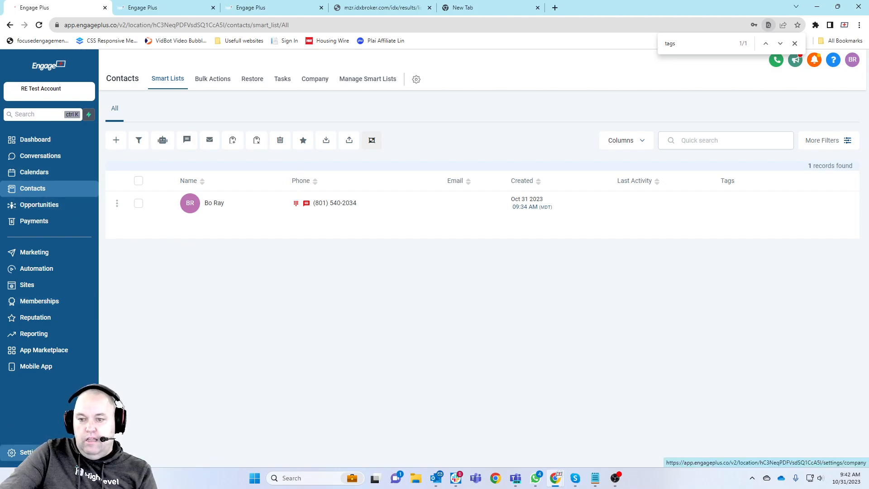
left_click(14, 452)
scroll(27, 357, "down", 3)
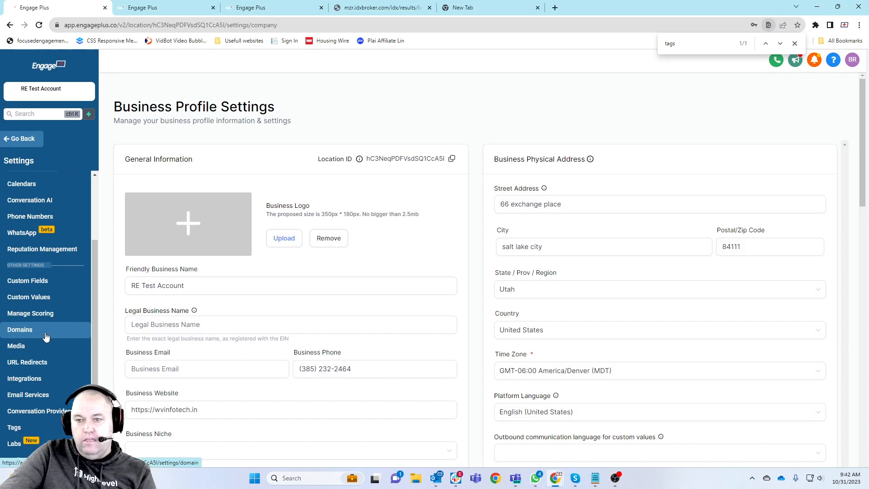
left_click(20, 416)
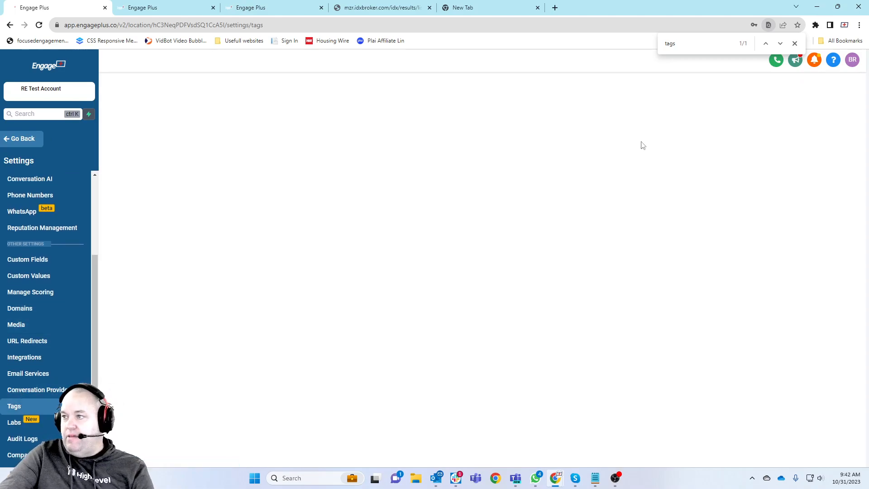
left_click(795, 43)
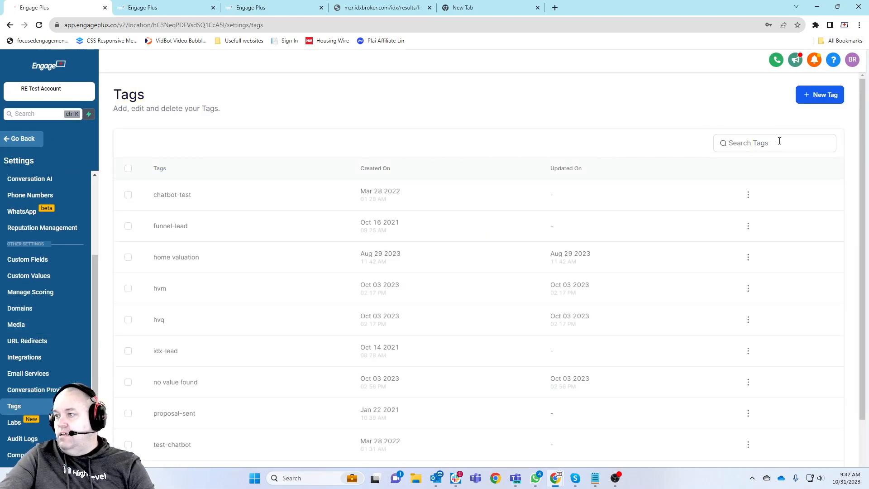
Create a new tag named "followup" and dismiss the notification
left_click(820, 94)
left_click(439, 274)
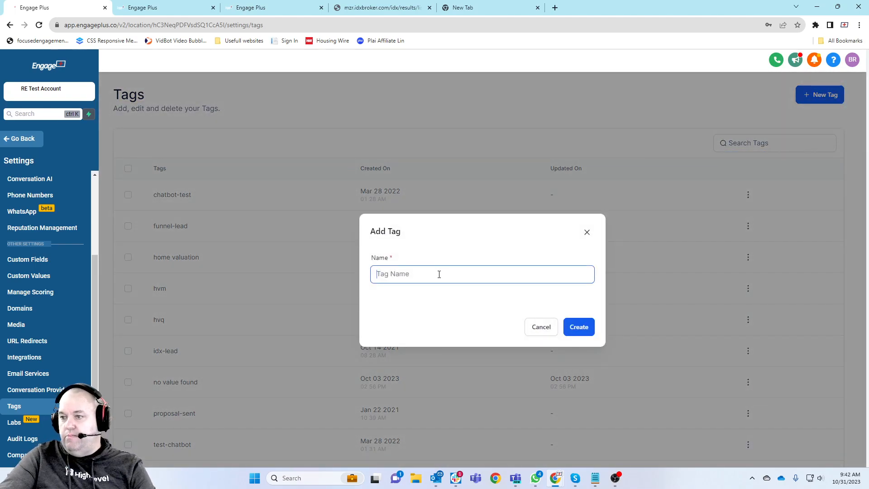
type("r")
key("BackSpace")
type("followup")
left_click(578, 327)
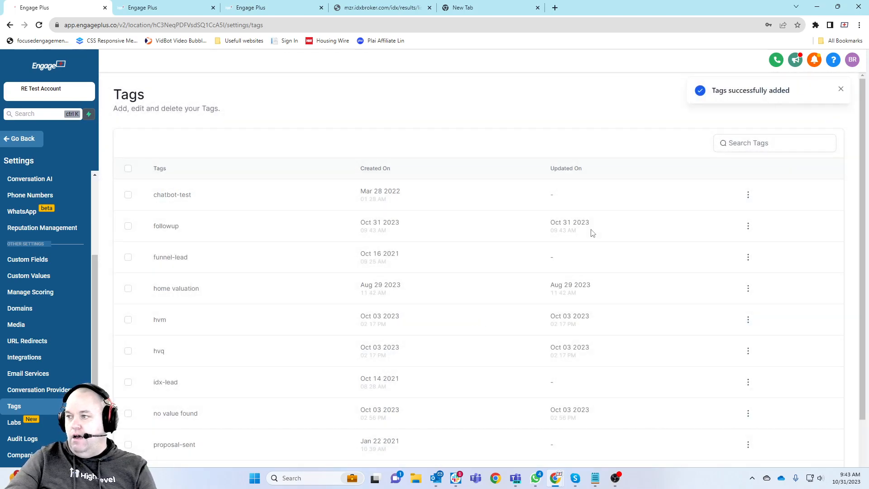
left_click(840, 90)
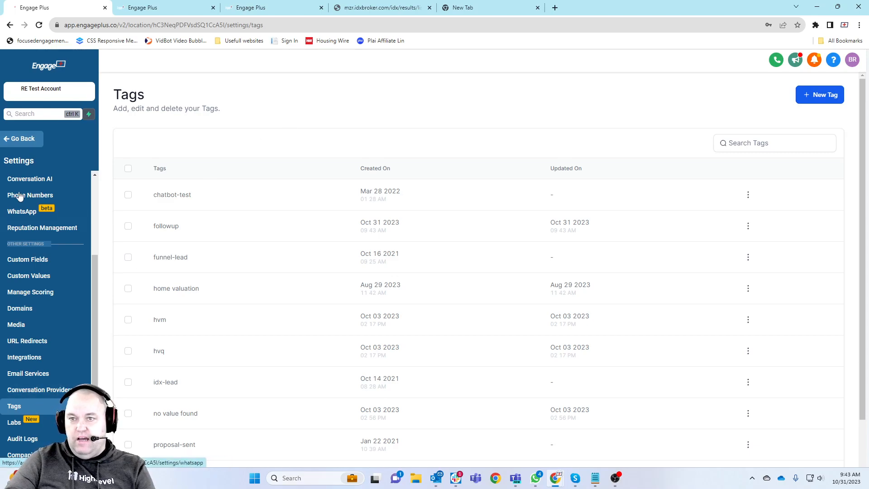
Filter the contacts list to those whose tag is "followup"
left_click(34, 145)
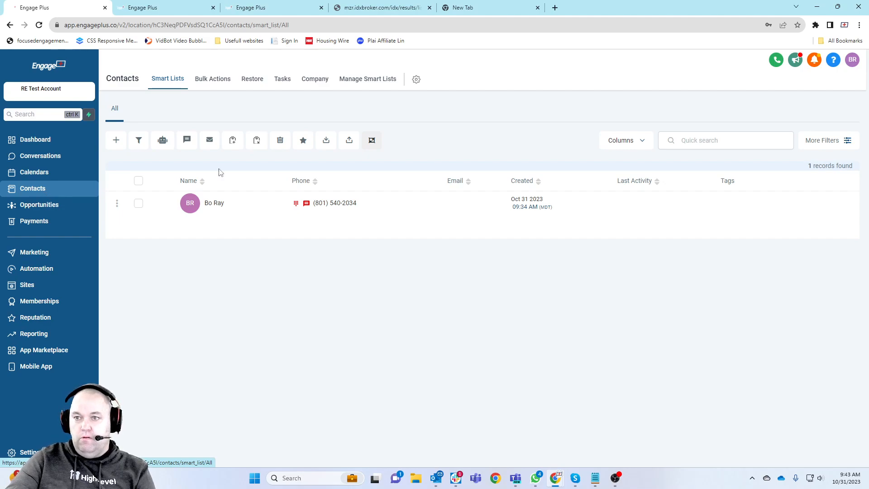
left_click(824, 142)
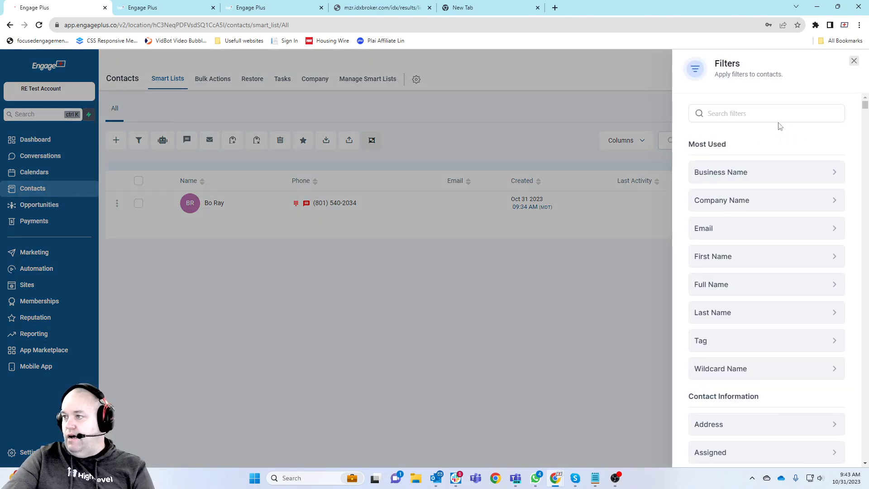
left_click(778, 113)
type("tag")
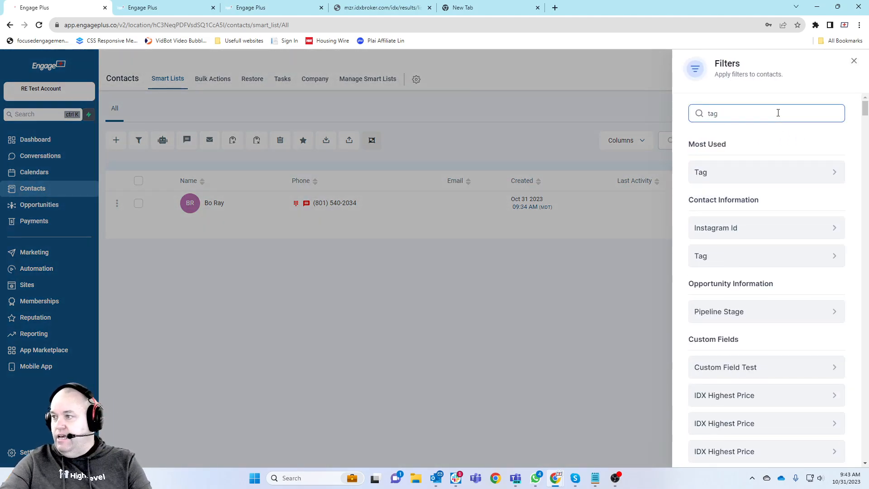
left_click(749, 174)
left_click(733, 175)
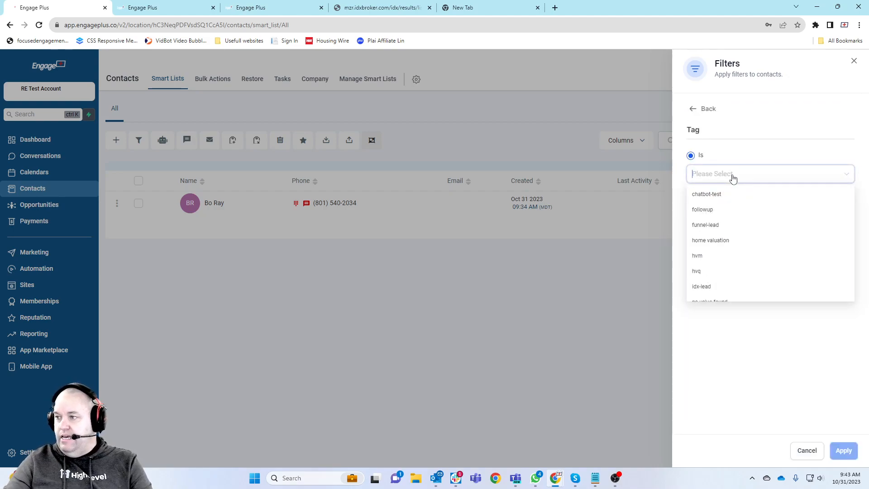
left_click(702, 210)
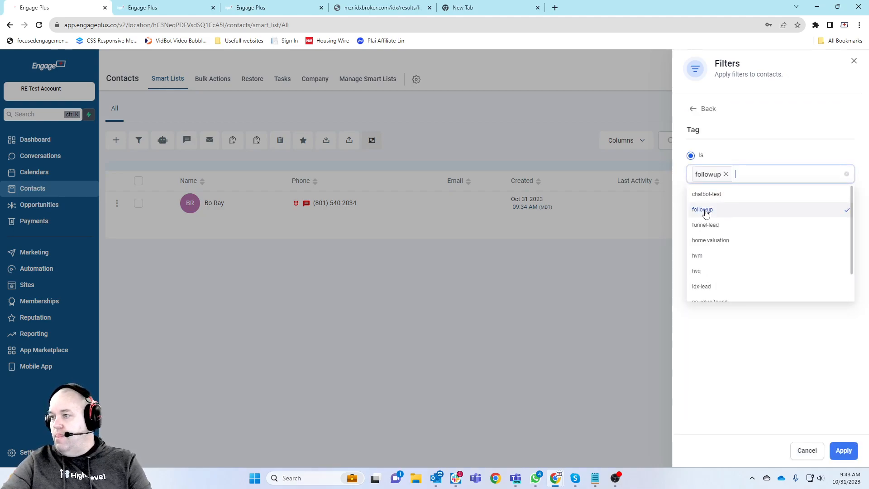
left_click(843, 451)
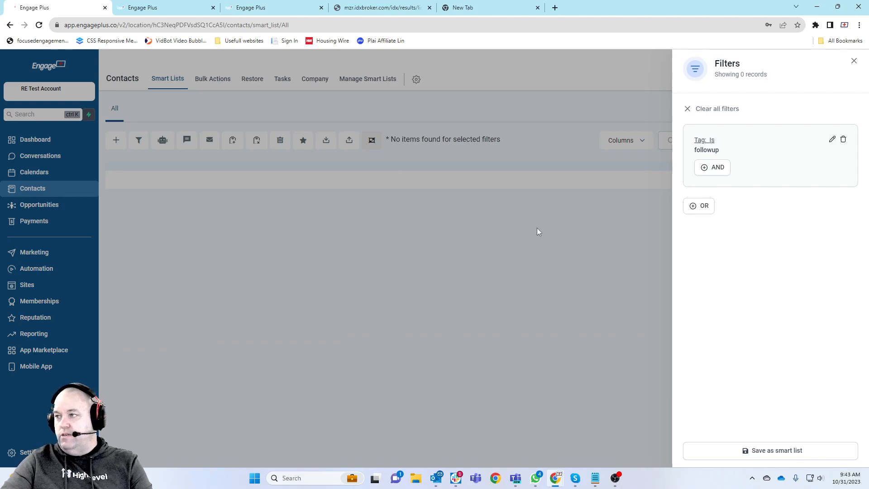
Save the filtered contacts as a smart list named "Follow up today"
left_click(765, 451)
left_click(381, 136)
type("Fo")
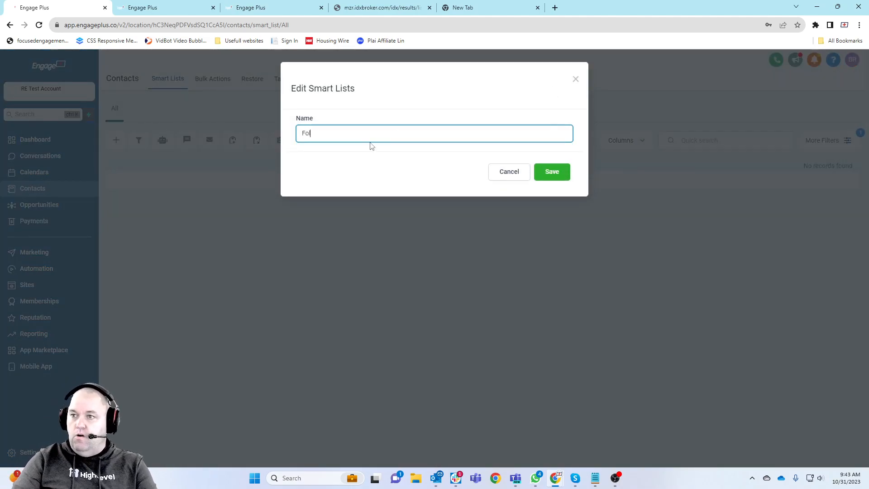
type("llow up tday")
key("BackSpace")
key("BackSpace")
key("BackSpace")
type("today")
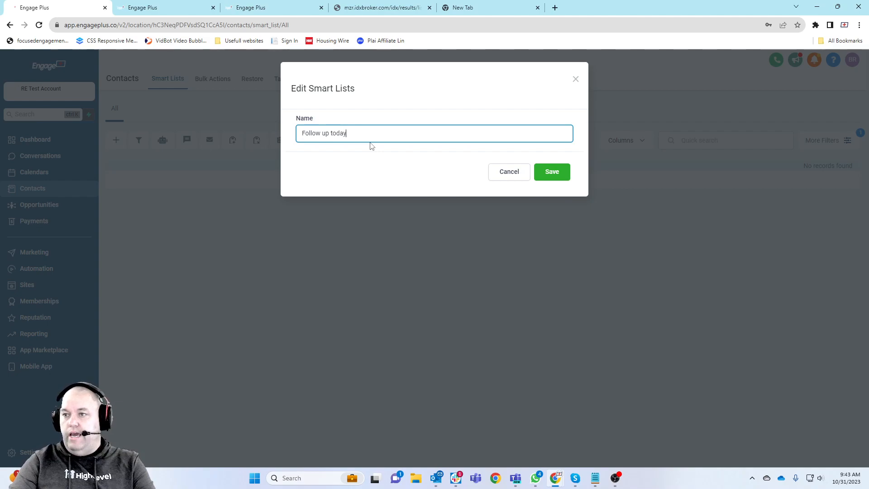
left_click(560, 176)
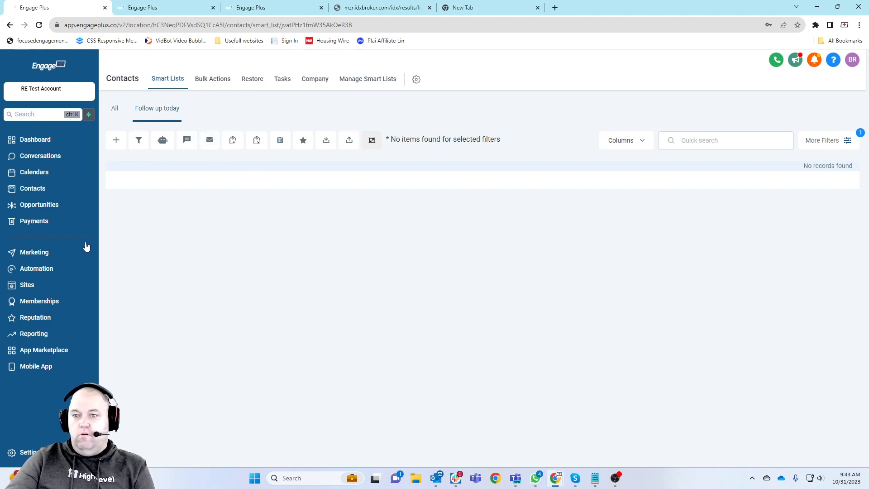
Create a blank automation workflow and name it "Follow Up Workflow"
left_click(43, 269)
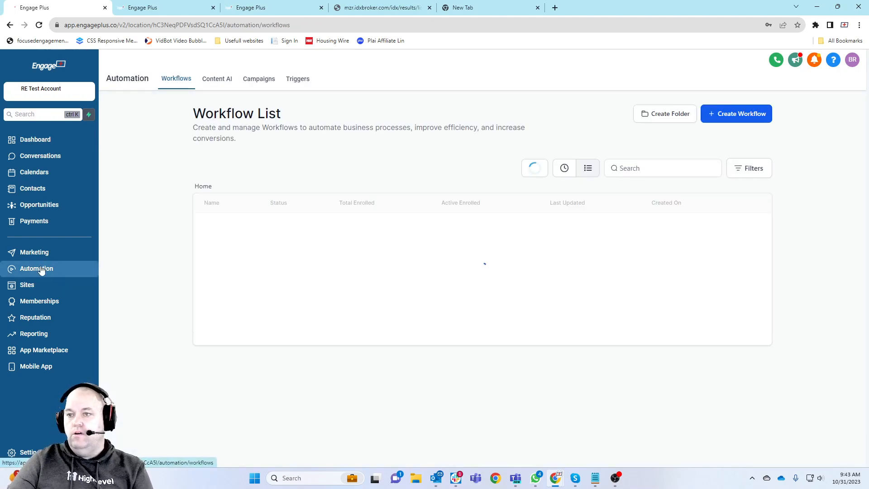
left_click(739, 113)
left_click(321, 246)
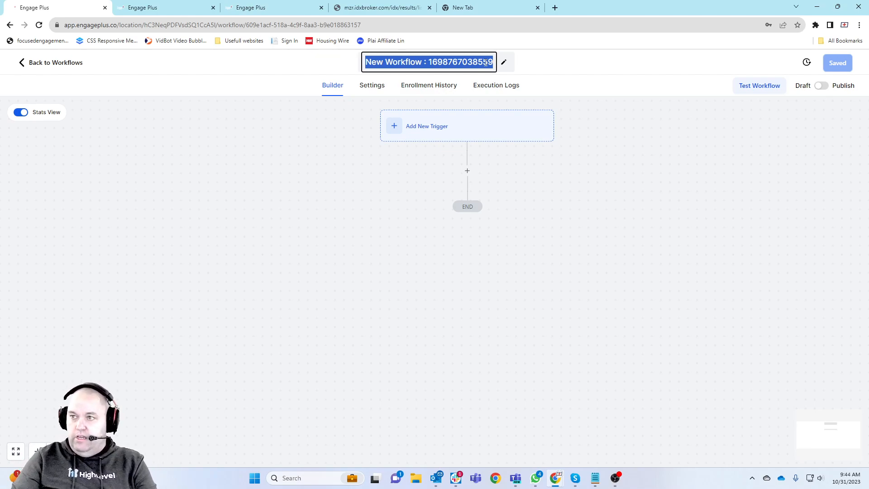
type("Follow Up Workflow")
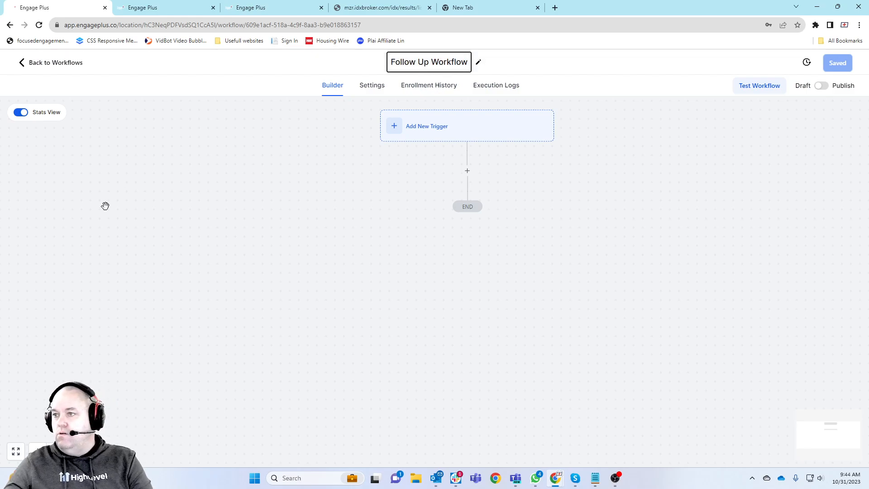
Add a Task Reminder trigger to the workflow with the filter "Before no. of days" set to 0, and save it
left_click(466, 139)
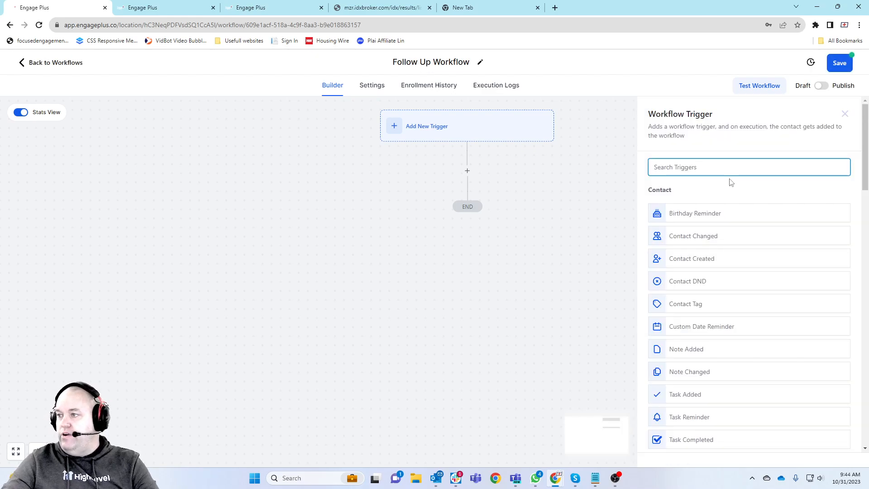
type("task")
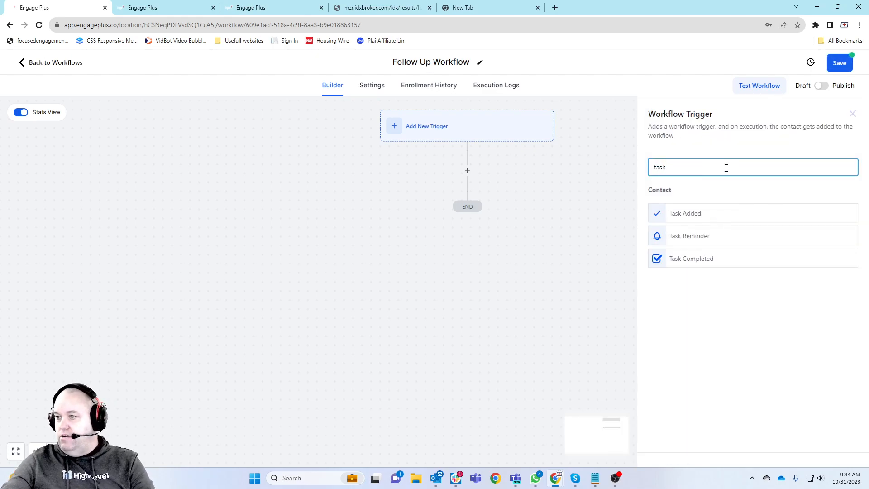
left_click(711, 237)
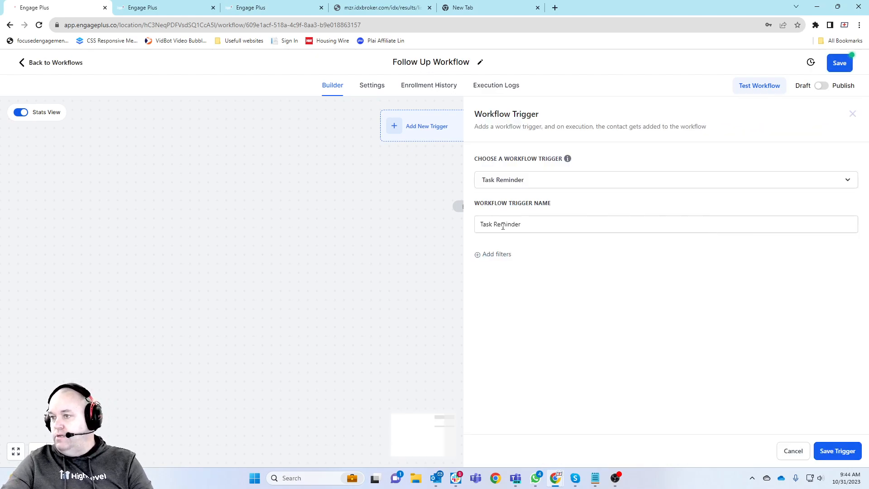
left_click(497, 261)
left_click(518, 269)
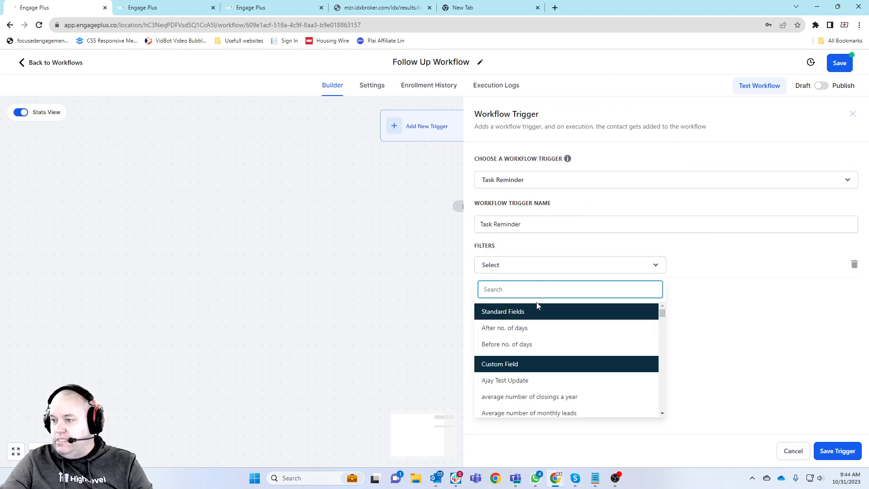
left_click(509, 344)
left_click(721, 271)
type("0")
left_click(677, 297)
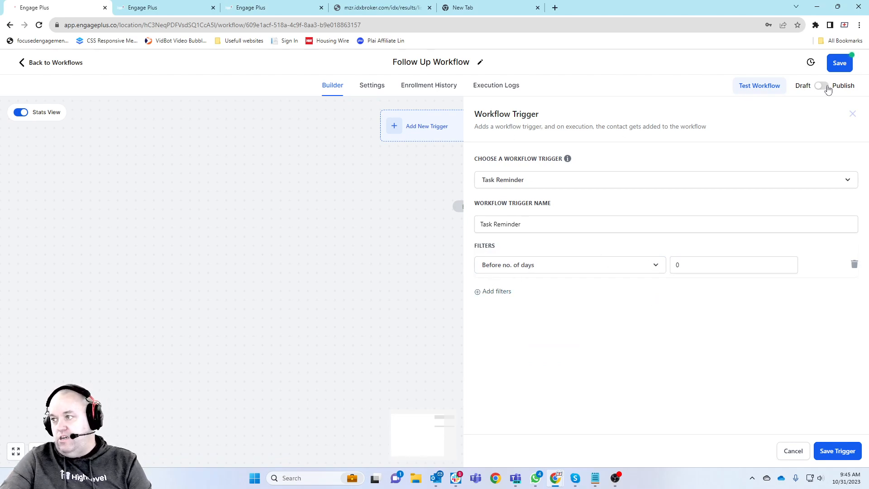
left_click(839, 452)
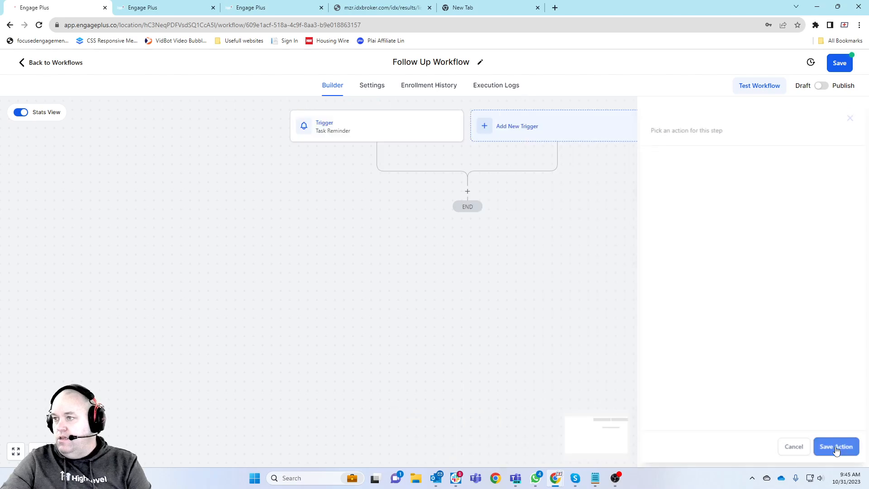
Add an Add Contact Tag action after the Task Reminder trigger that applies the "followup" tag, and save the action
left_click(468, 191)
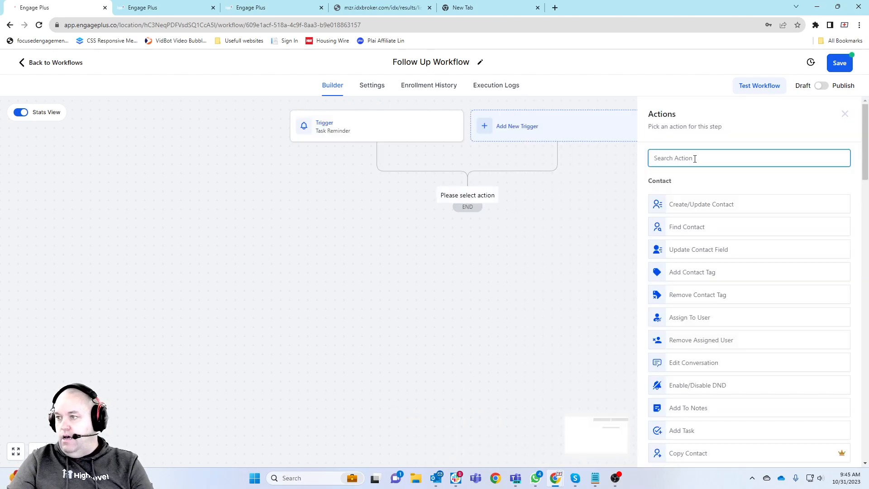
type("a")
key("BackSpace")
type("add")
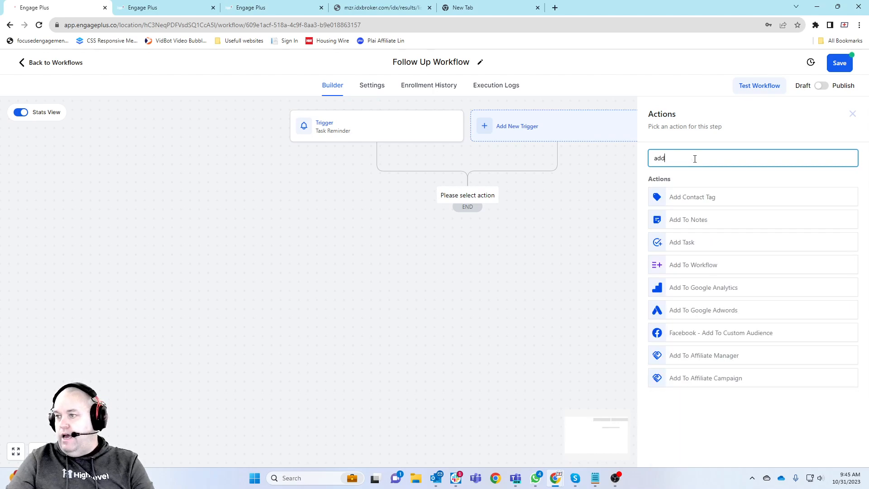
left_click(687, 195)
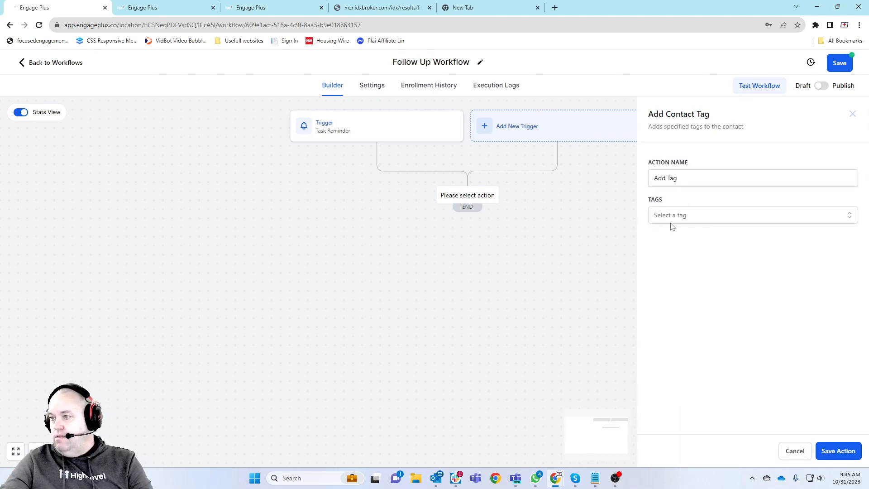
left_click(673, 222)
left_click(687, 287)
left_click(837, 450)
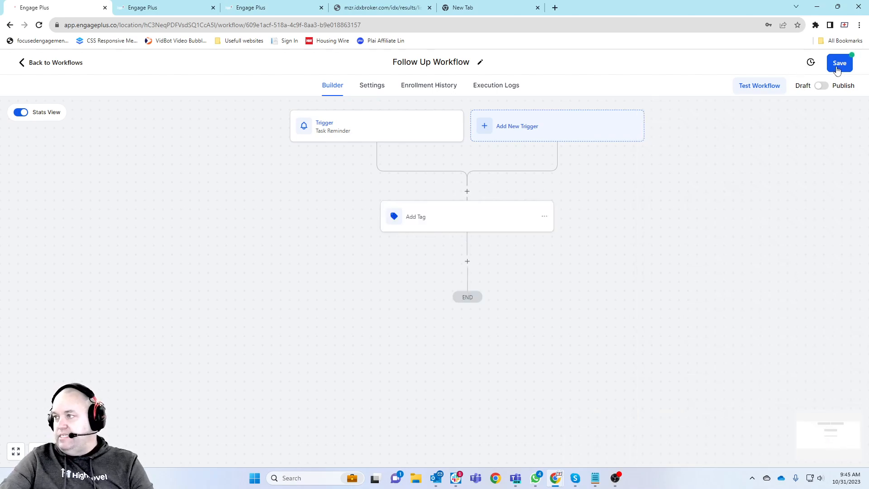
Switch the Follow Up Workflow from draft to published and save it
left_click(822, 86)
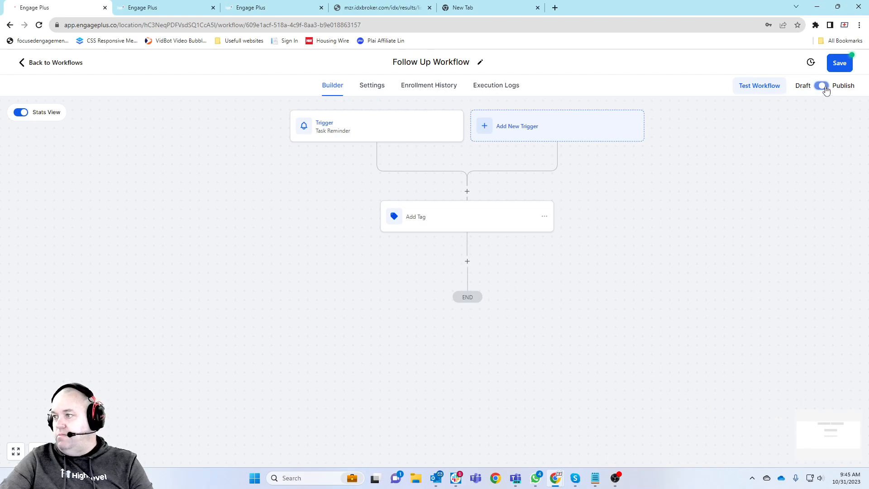
left_click(839, 63)
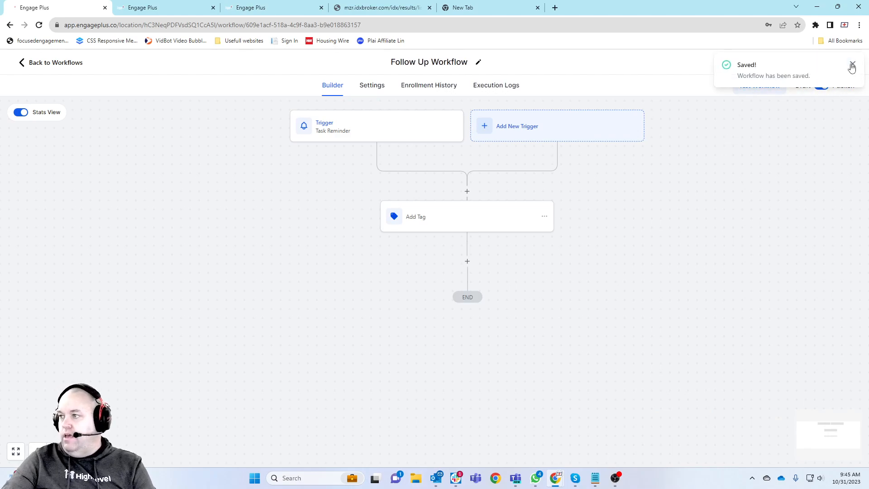
left_click(852, 65)
Run a test of the workflow on the existing test contact
left_click(757, 88)
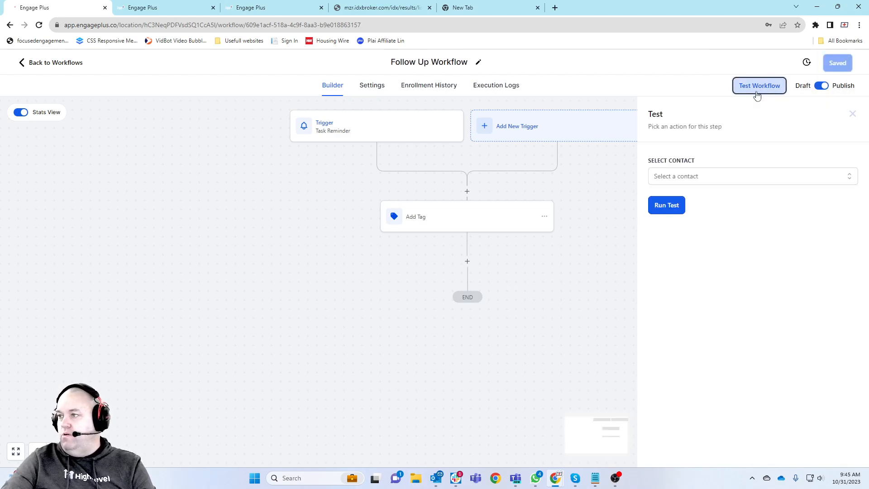
left_click(693, 179)
left_click(667, 231)
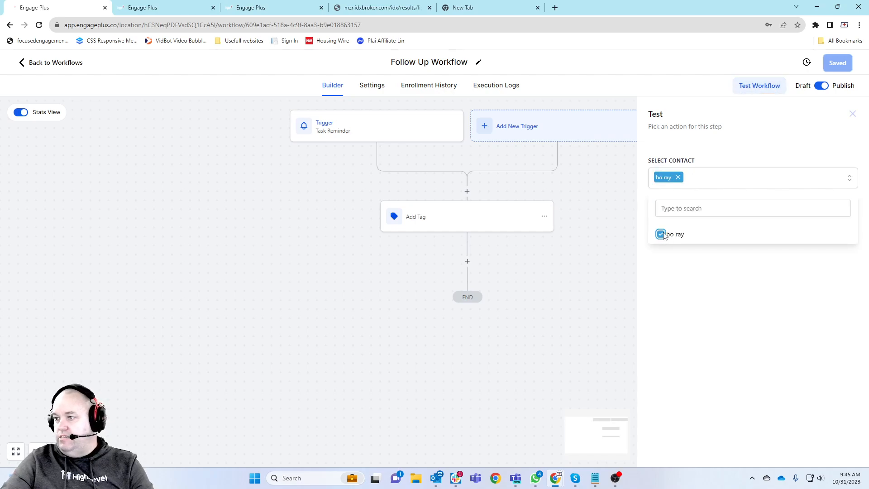
left_click(670, 285)
left_click(670, 212)
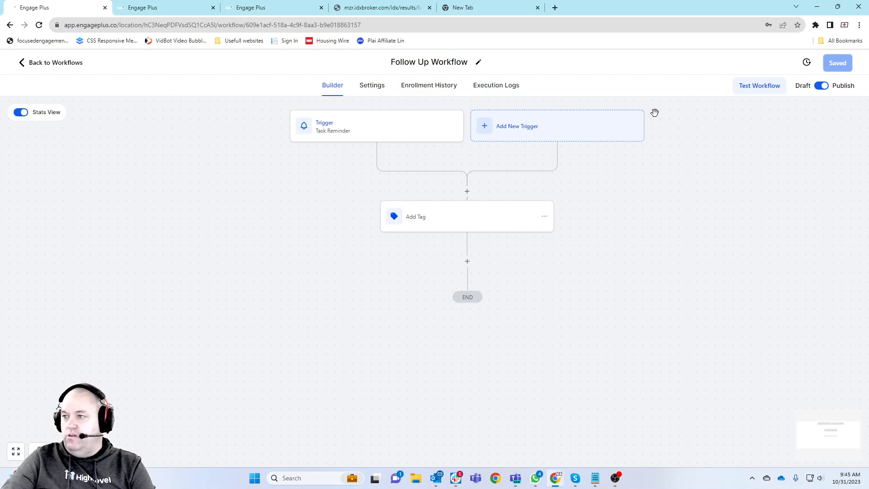
Leave the workflow builder and open the test contact's record from the contacts list, ignoring the phone number notice
left_click(43, 63)
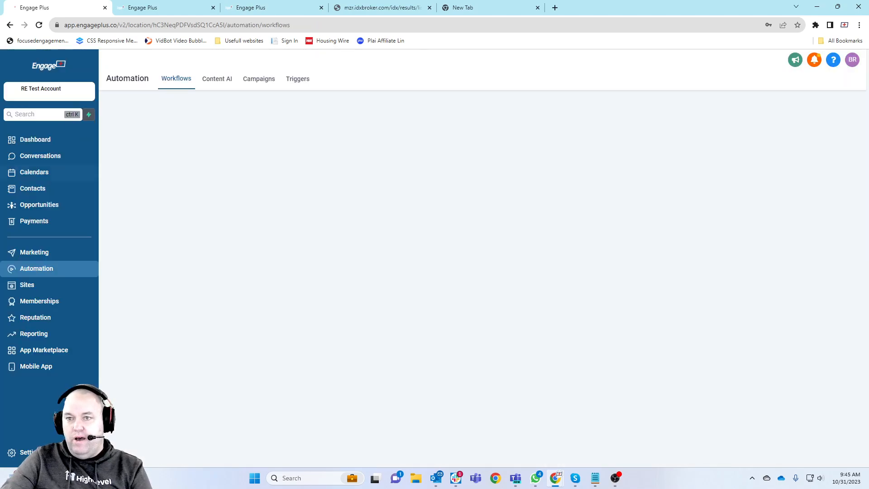
left_click(27, 188)
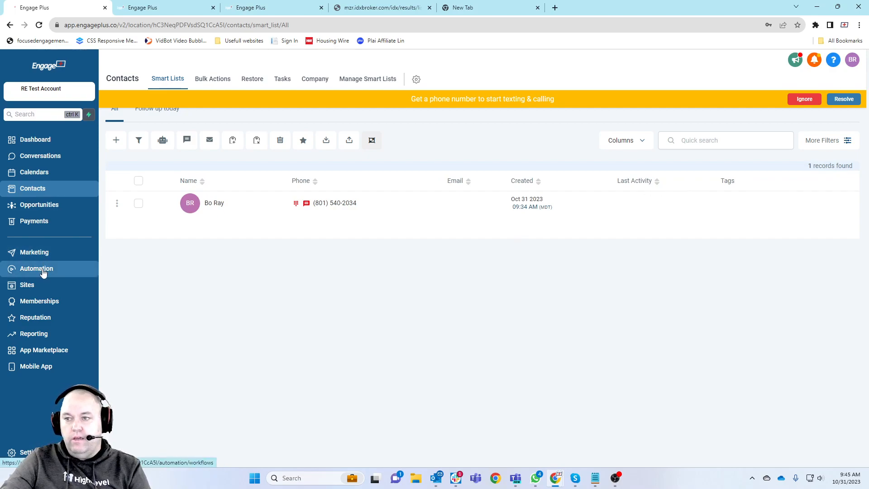
left_click_drag(43, 271, 205, 291)
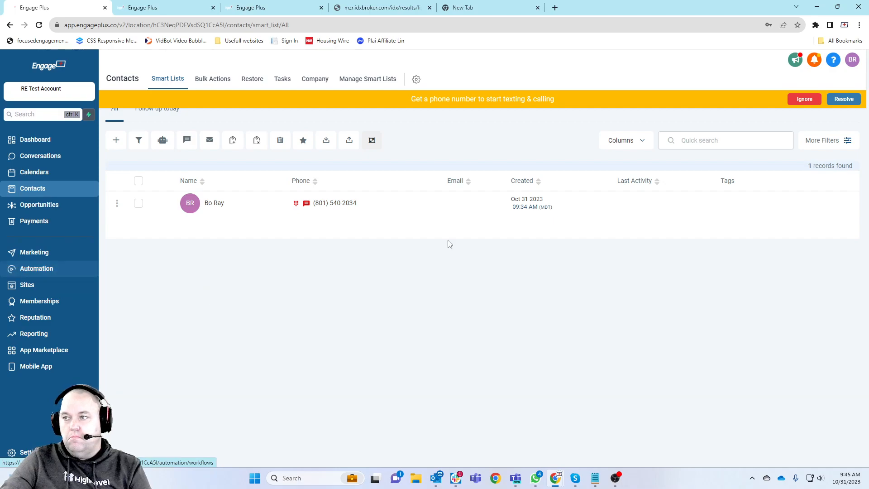
left_click(807, 100)
left_click(214, 203)
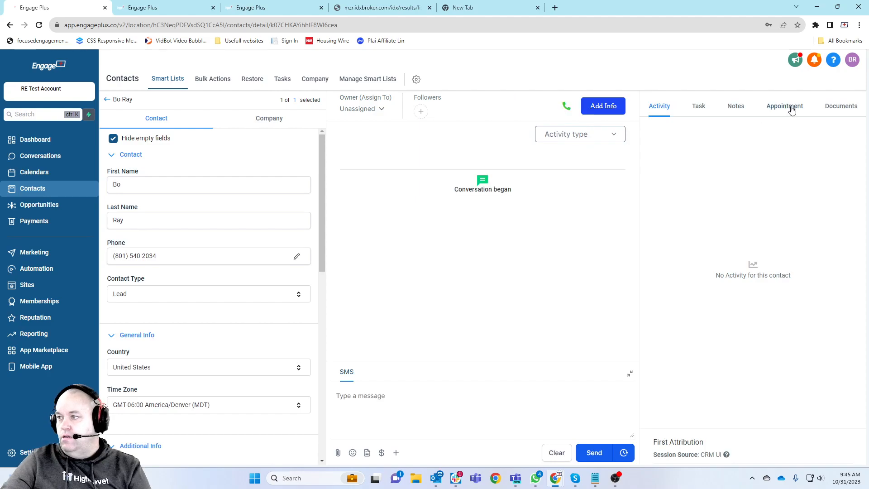
Start a new task for the contact with the title "This is a test" and the description "Test Task"
left_click(699, 109)
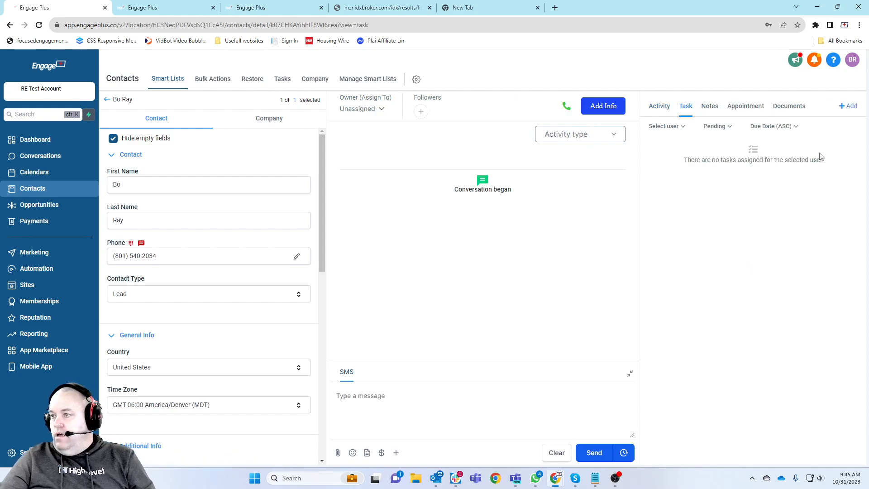
left_click(849, 107)
left_click(728, 144)
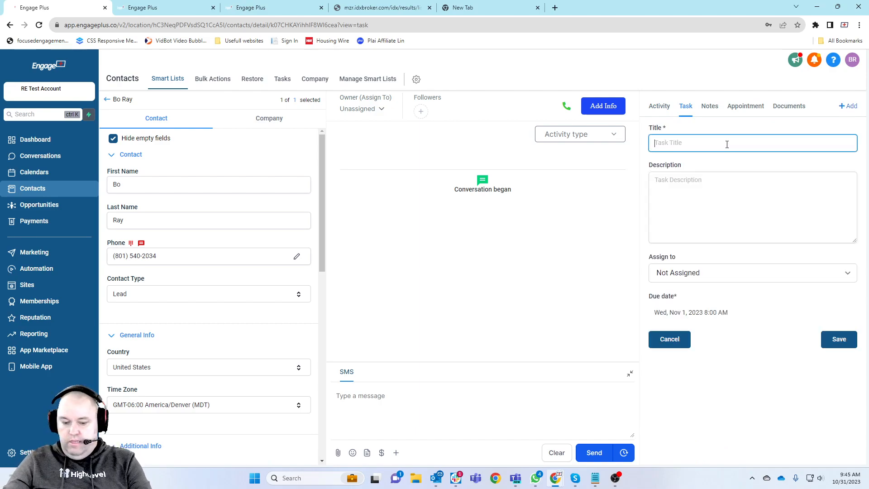
type("Tjh")
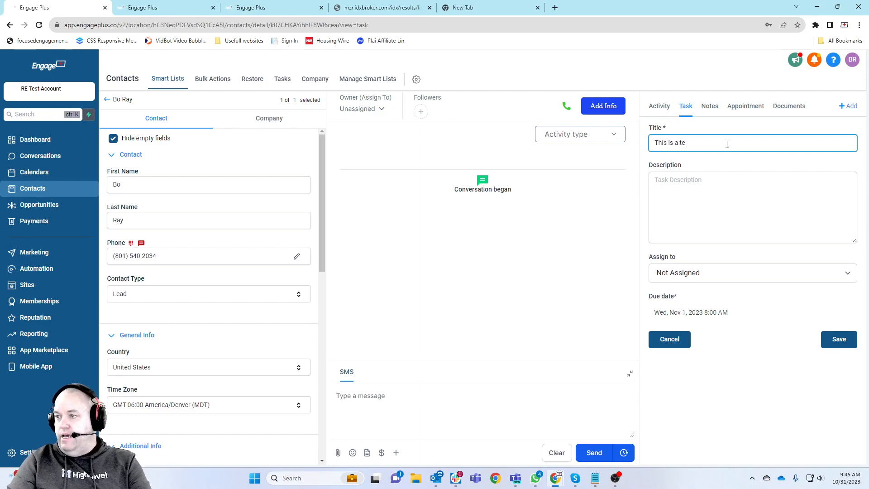
key("Tab")
type("Te")
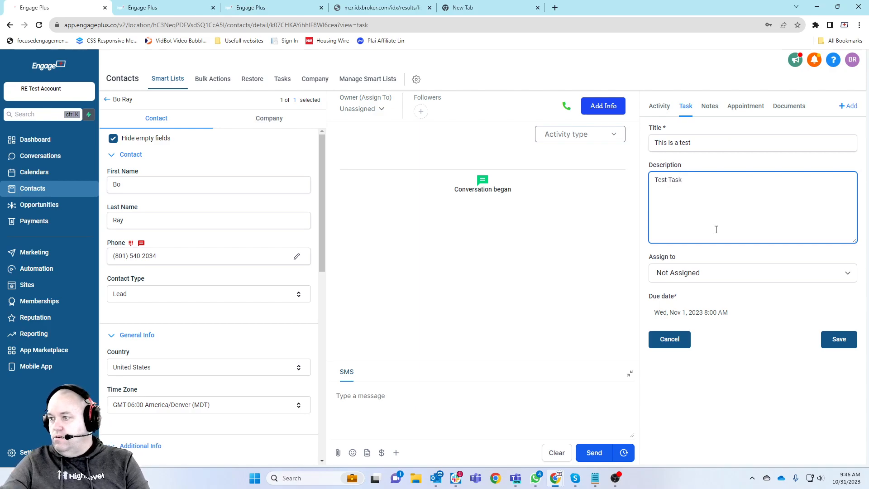
Keep the task as Not Assigned, set its due date to now (Oct 31, 2023 9:50 AM), and save it
left_click(708, 281)
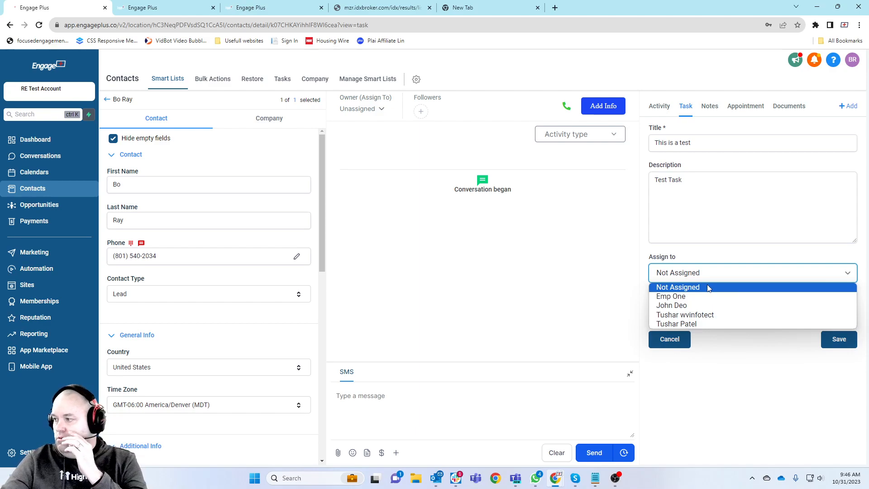
key("Down")
key("Down")
key("Down")
key("Down")
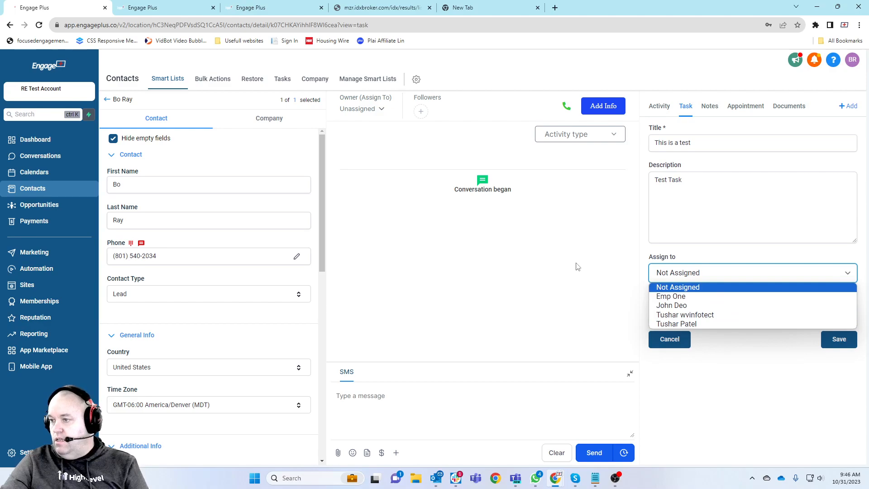
left_click(692, 282)
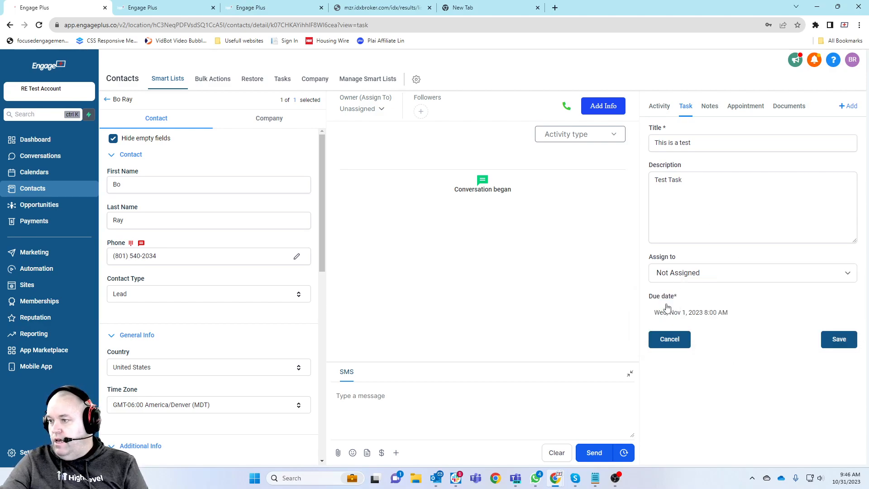
left_click(705, 316)
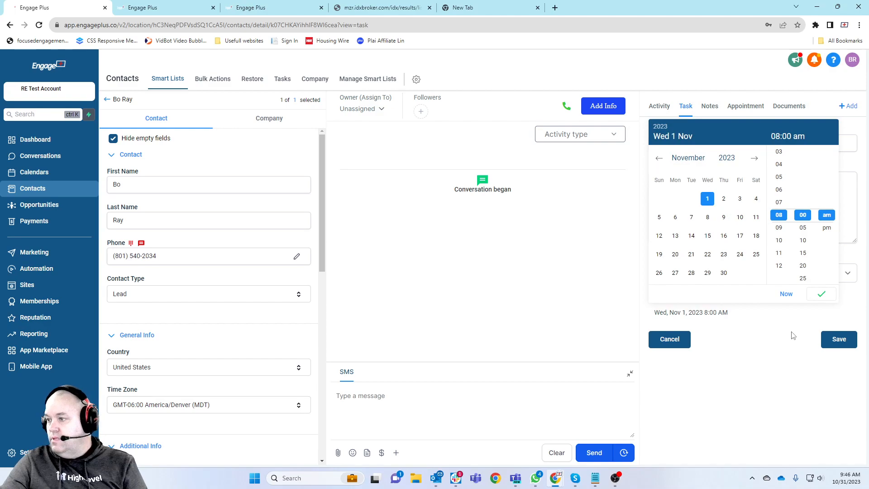
left_click(792, 295)
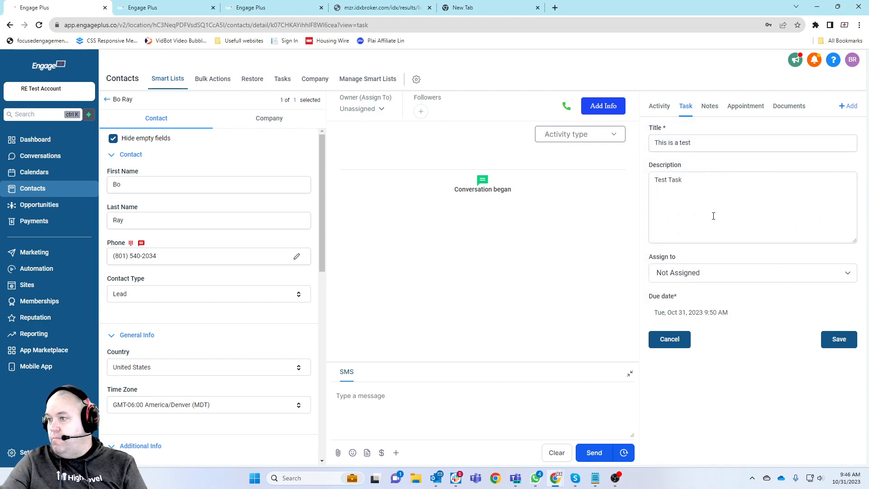
left_click(851, 335)
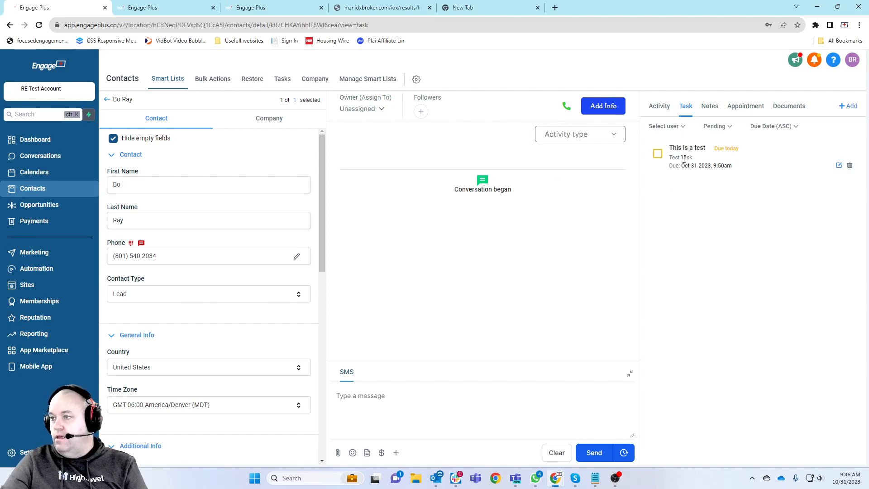
Find the Follow Up Workflow in the automation workflow list and open it
left_click(36, 268)
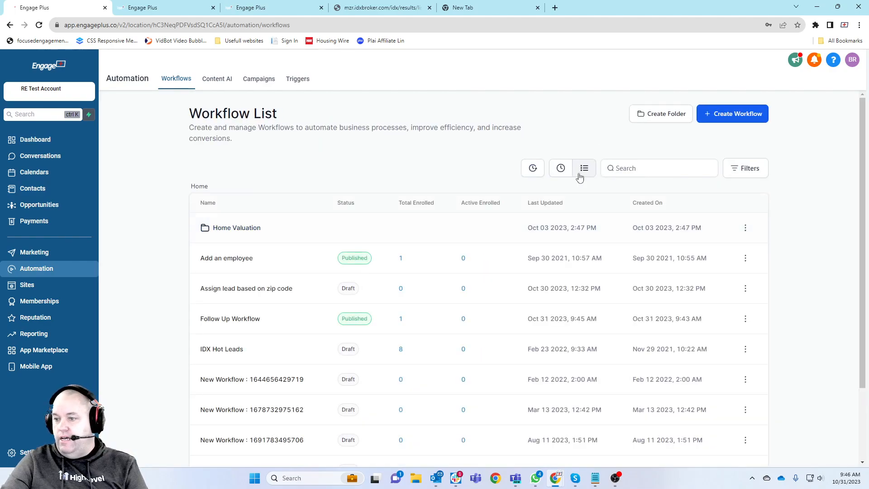
scroll(353, 335, "down", 3)
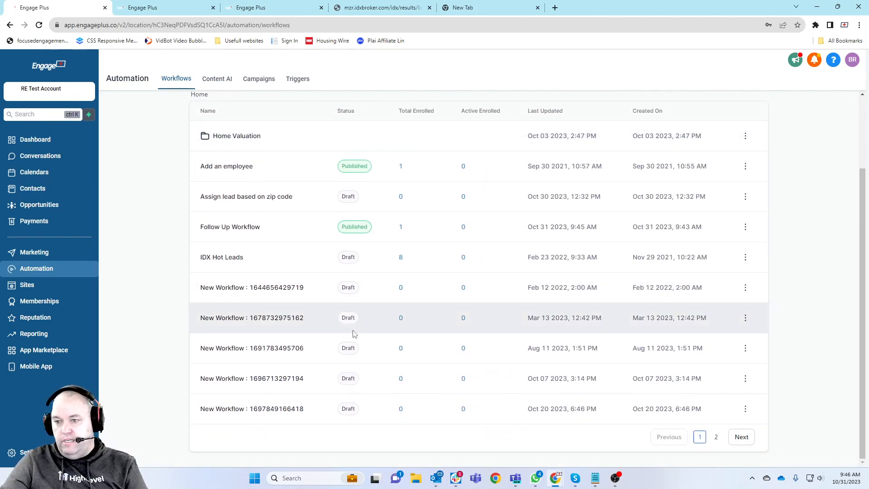
left_click(736, 437)
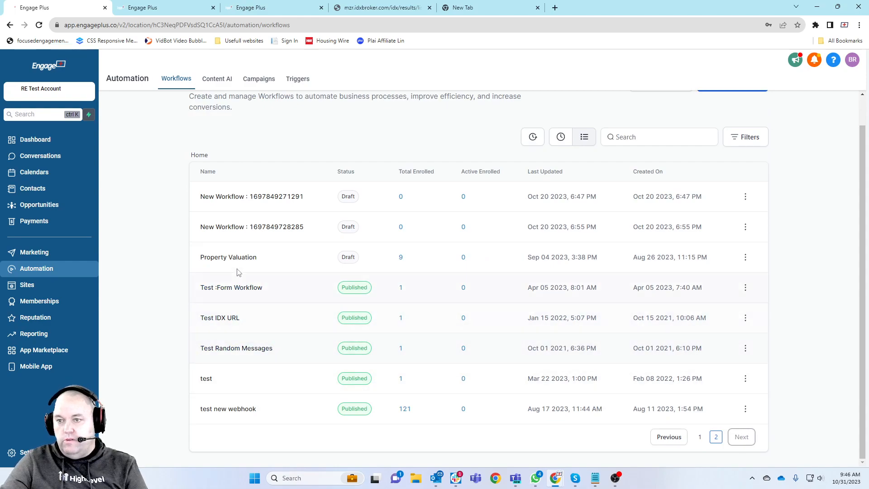
left_click(669, 437)
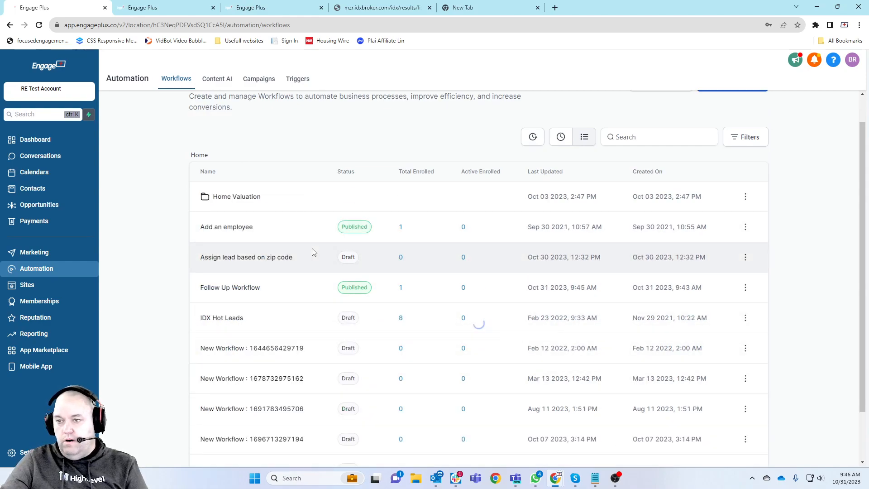
left_click(223, 290)
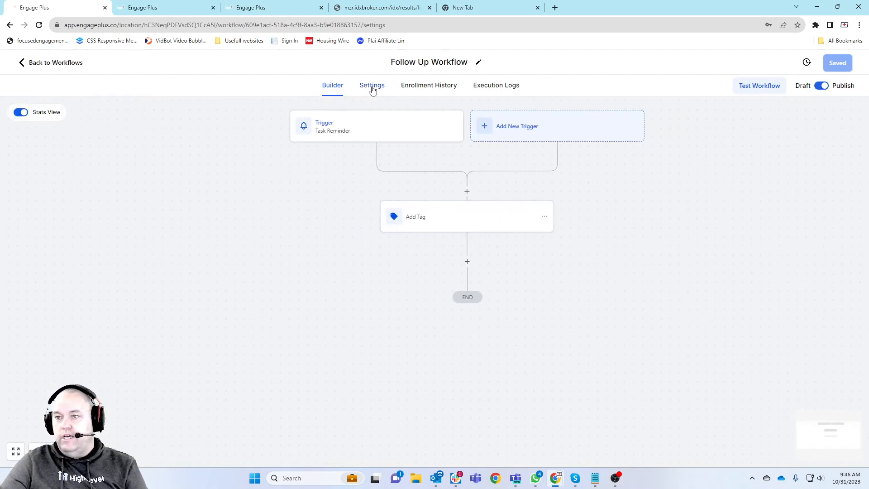
Enable Allow re-entry in the workflow's settings and save the workflow
left_click(374, 87)
left_click(159, 199)
left_click(837, 63)
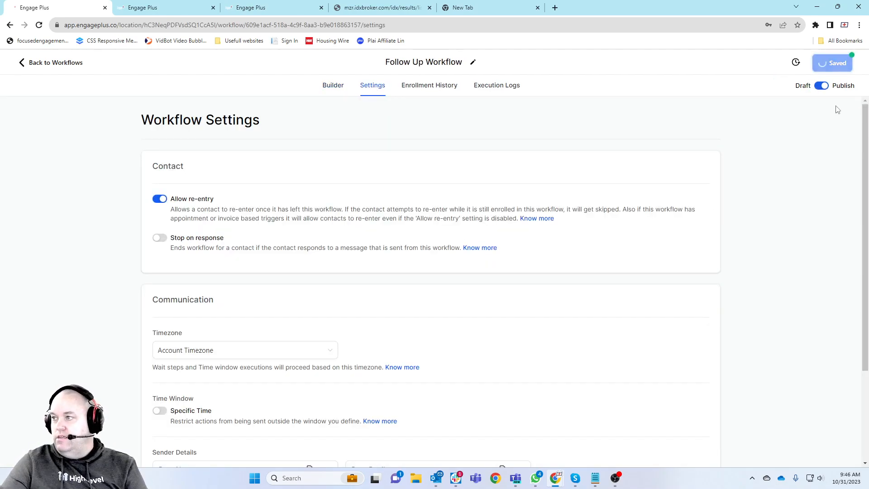
left_click(852, 64)
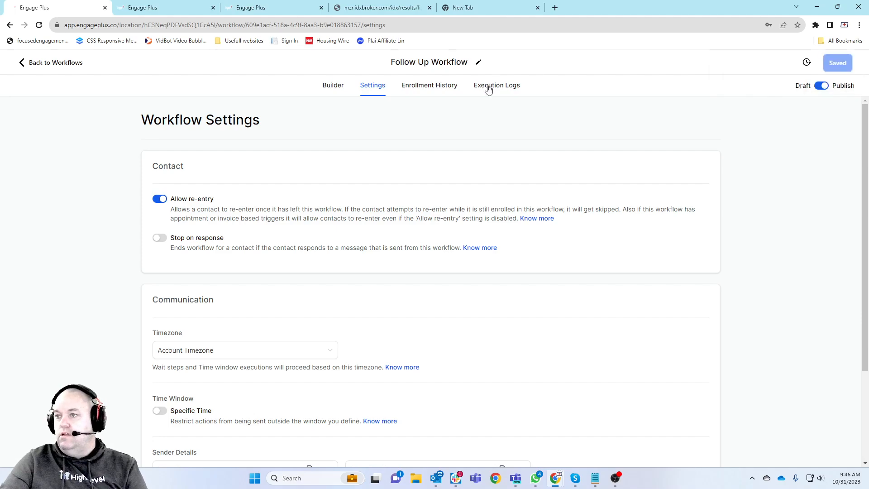
Review the workflow's execution logs and enrollment history for the test contact
left_click(497, 86)
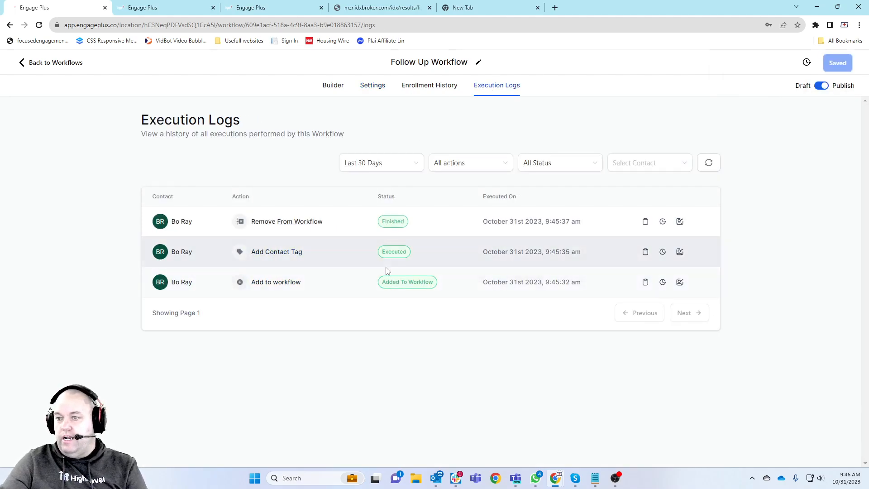
left_click(435, 89)
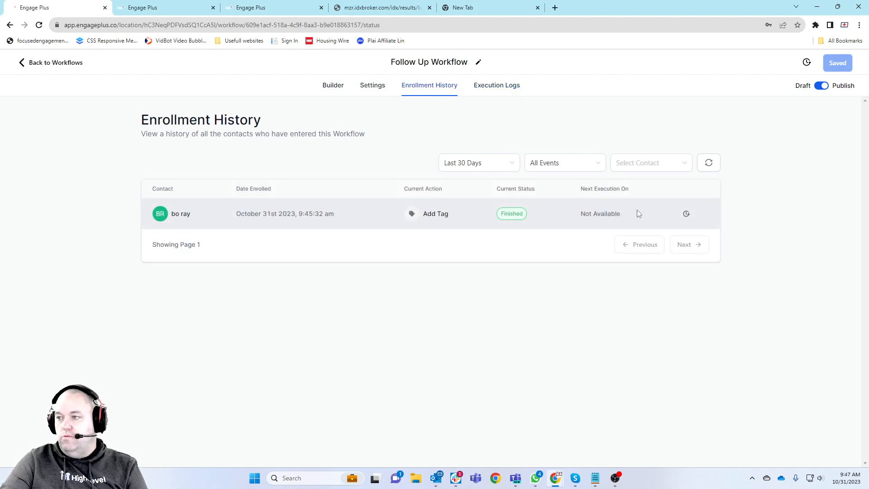
Return to the contacts list, check the test contact's tags, and open the contact's record
left_click(68, 63)
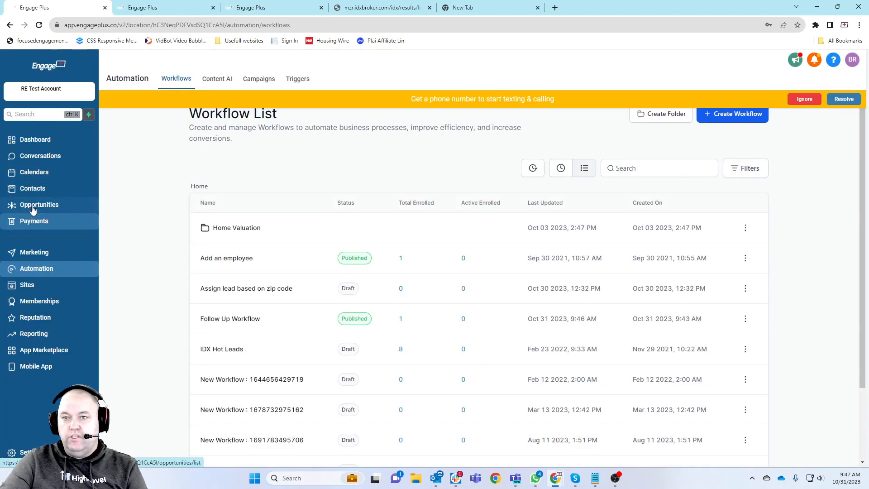
left_click(36, 188)
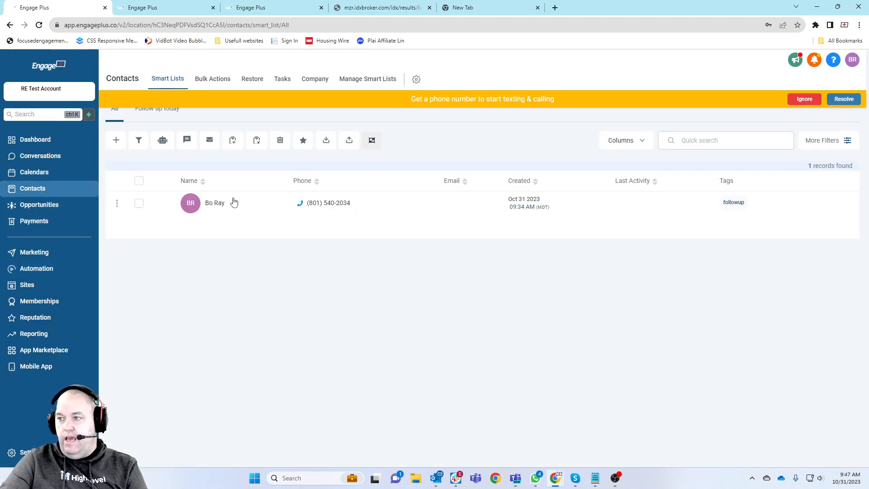
left_click(215, 203)
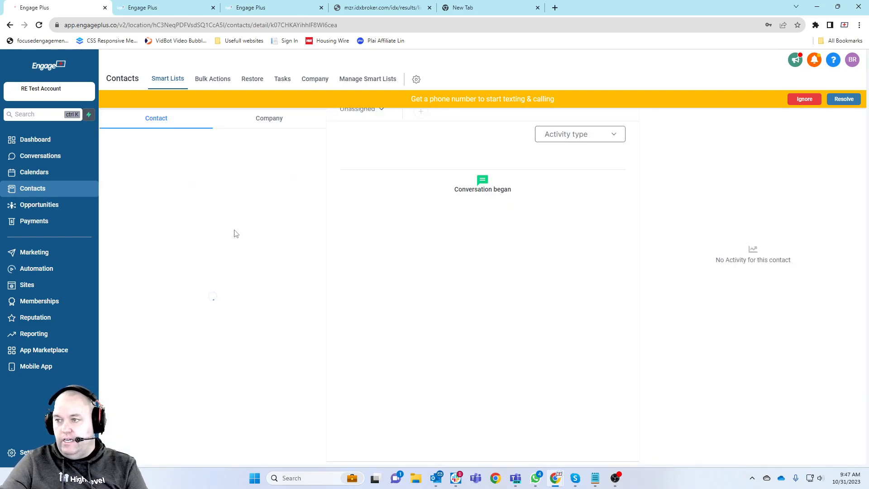
Dismiss the phone number notice and remove the "followup" tag from the test contact
left_click(799, 100)
scroll(235, 292, "down", 1)
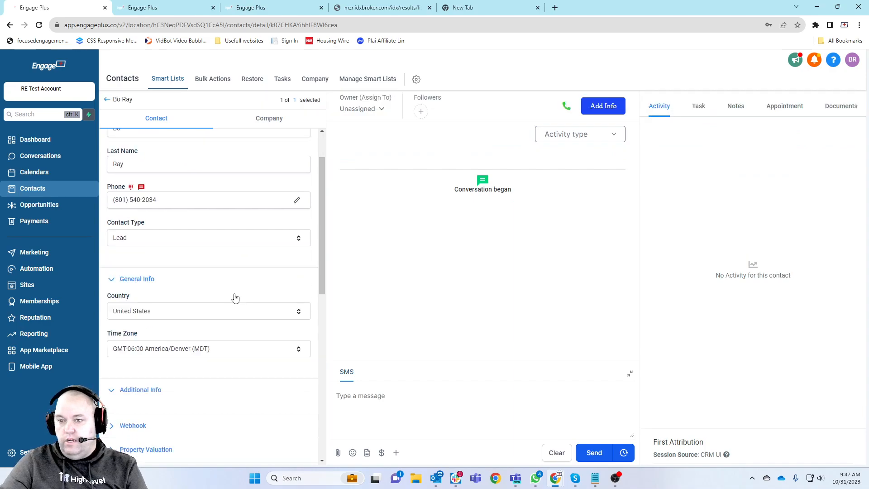
scroll(235, 296, "down", 10)
scroll(209, 304, "up", 5)
scroll(155, 217, "down", 1)
scroll(155, 208, "up", 6)
scroll(155, 219, "down", 4)
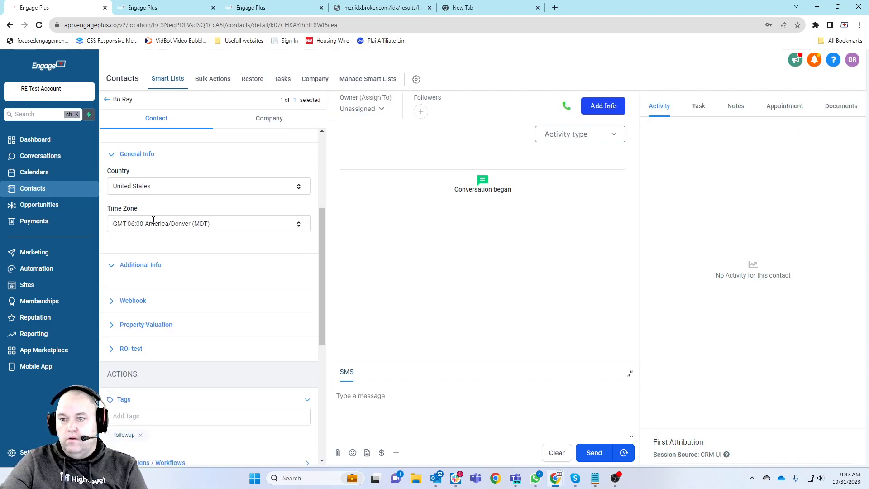
scroll(153, 221, "down", 3)
left_click(141, 300)
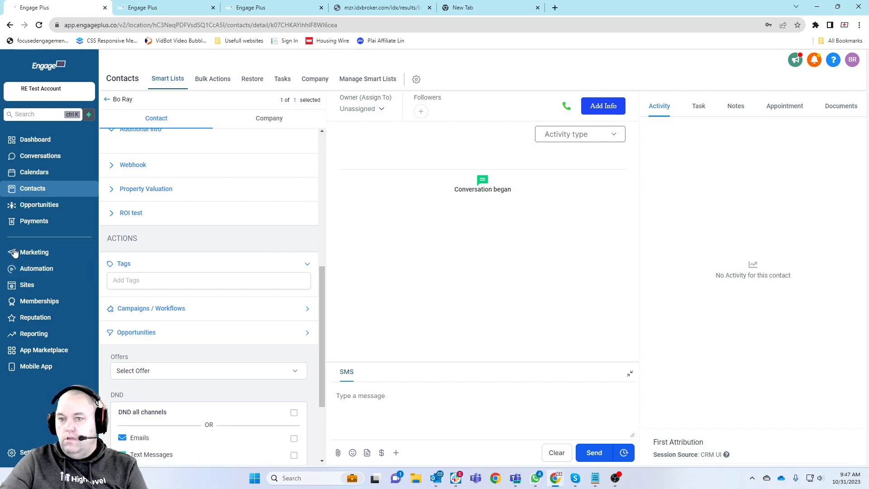
Reopen the test contact's record and delete its task titled "This is a test"
left_click(31, 268)
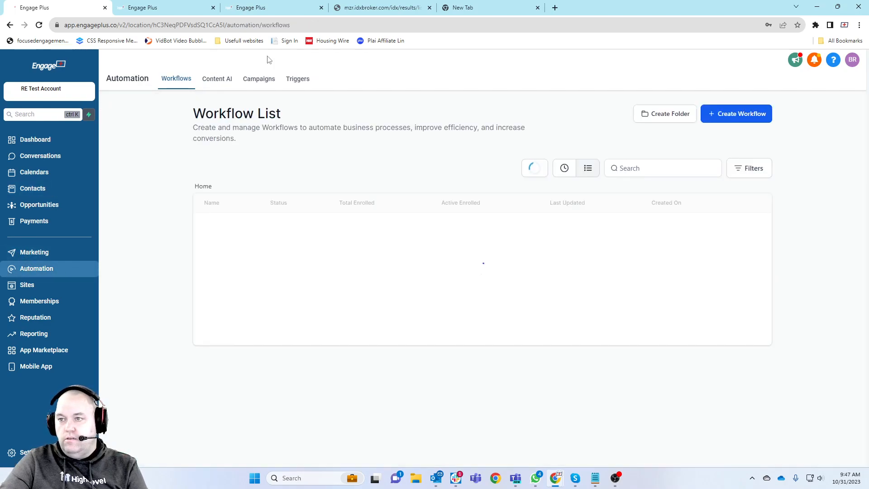
left_click(34, 189)
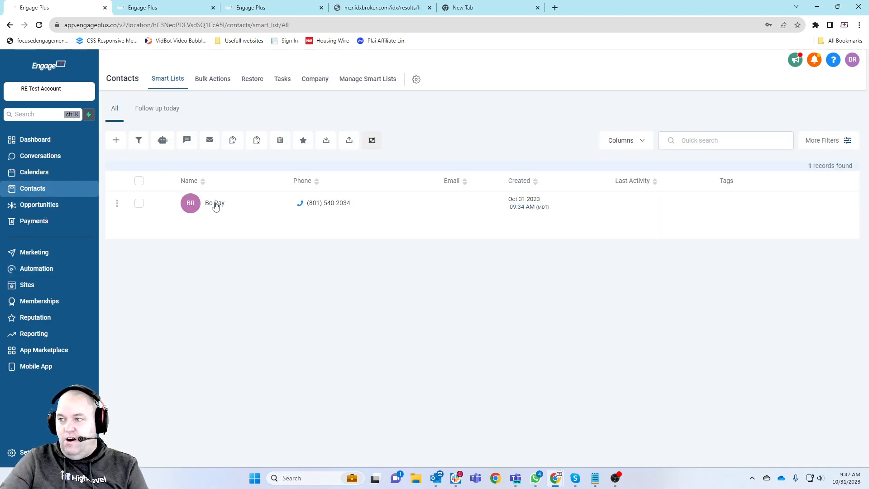
left_click(215, 203)
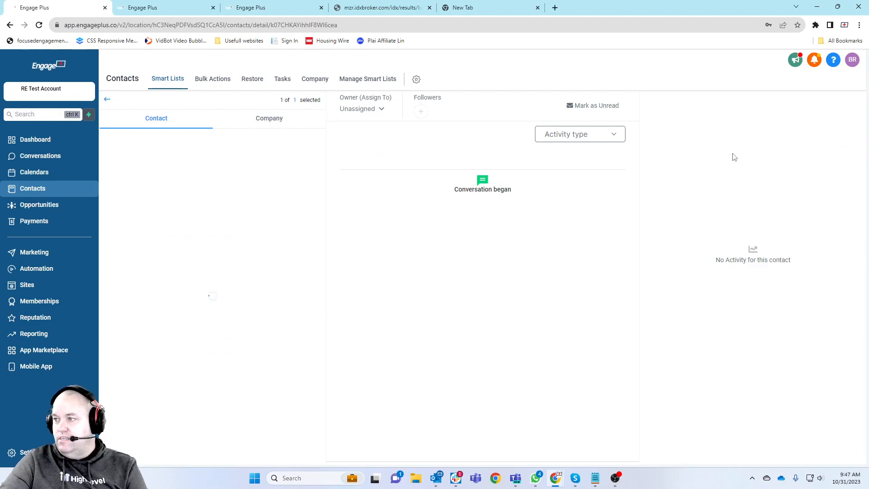
left_click(693, 109)
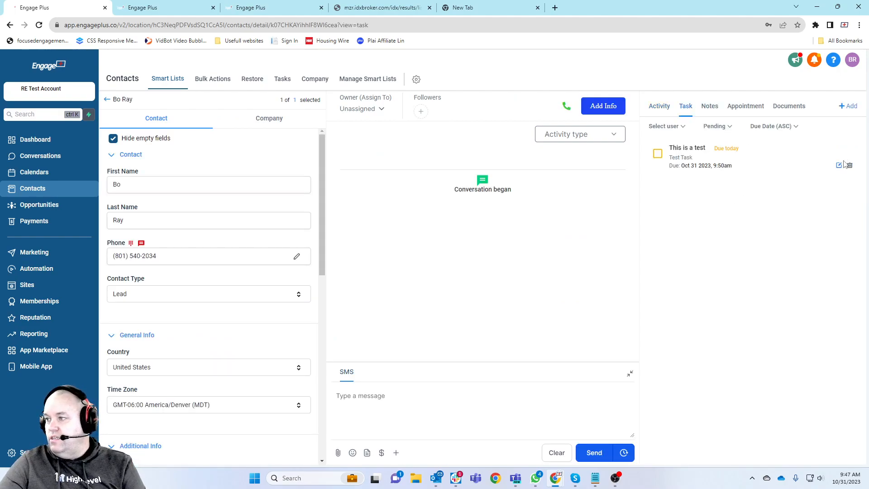
left_click(850, 166)
left_click(478, 77)
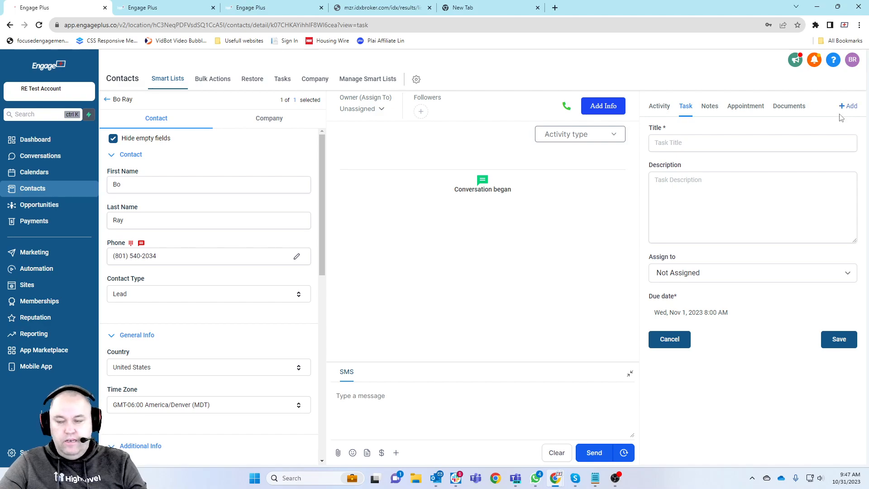
Add a task titled "TEst 2" with description "Test2", due Oct 31, 2023 9:50 AM, and save it
left_click(700, 142)
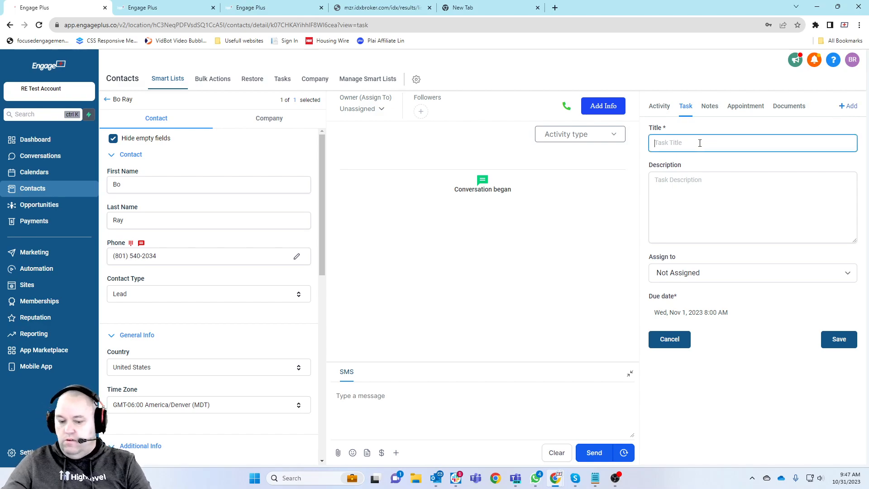
type("TEst 2")
key("Tab")
type("Test2")
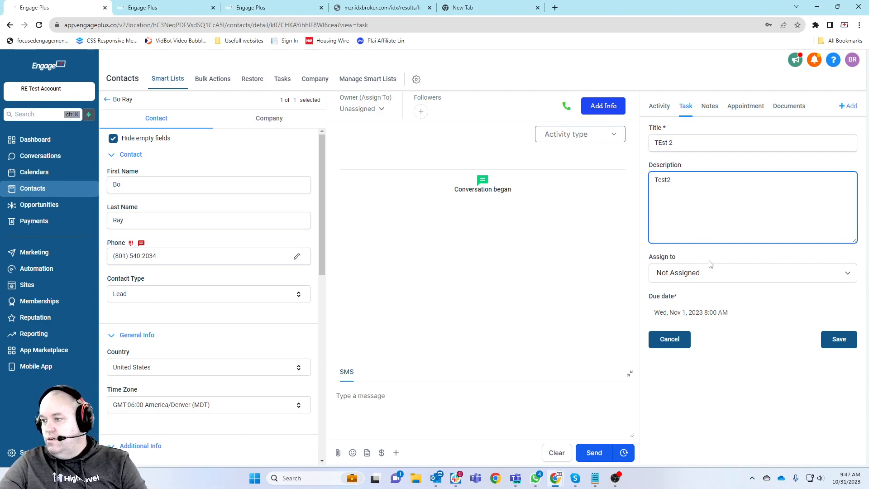
left_click(691, 315)
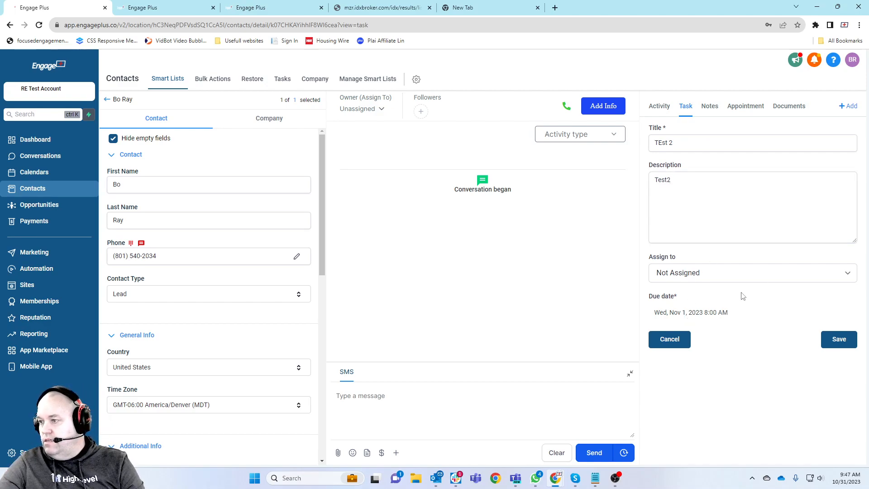
left_click(701, 313)
left_click(786, 294)
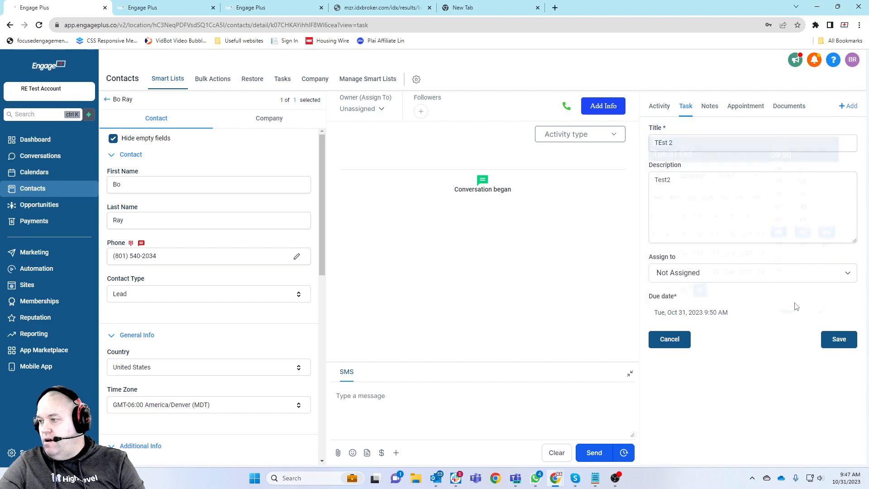
left_click(838, 339)
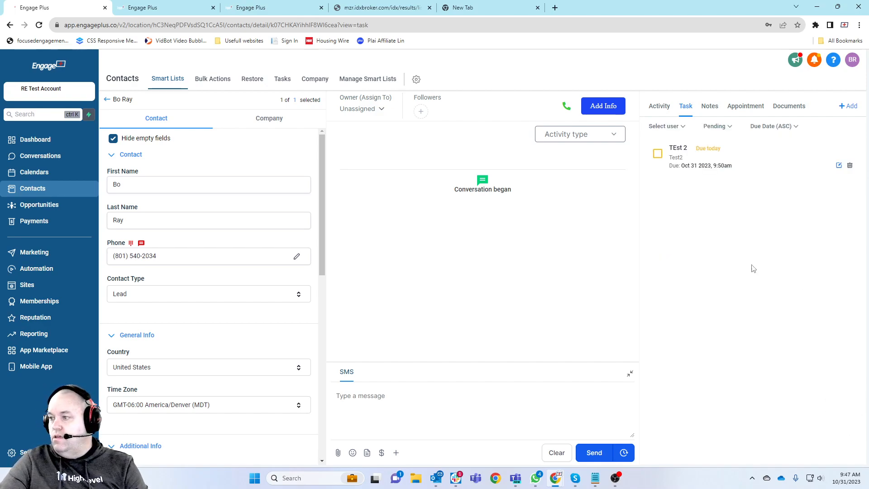
Open the Follow Up Workflow and check its execution logs and enrollment history for a new enrollment
left_click(78, 268)
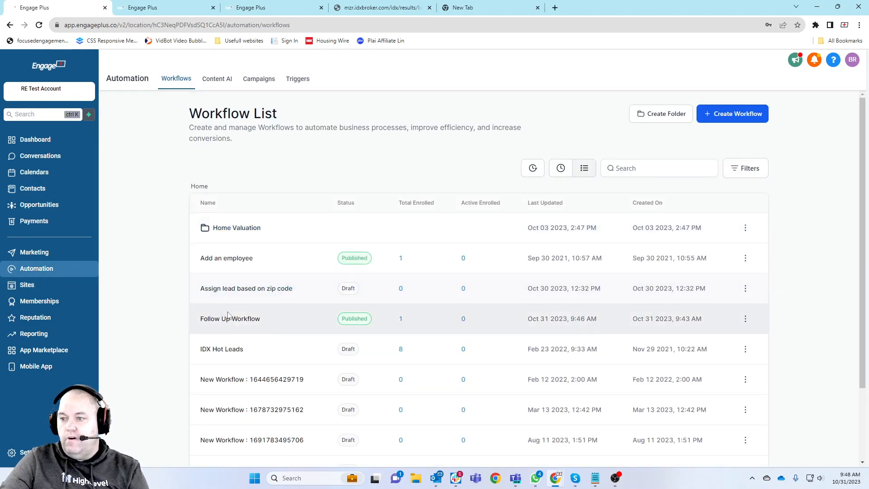
left_click(250, 319)
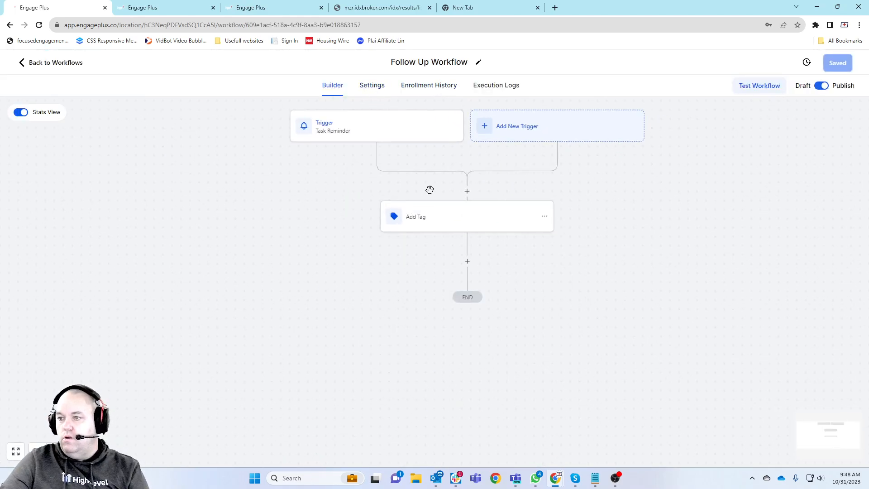
left_click(487, 90)
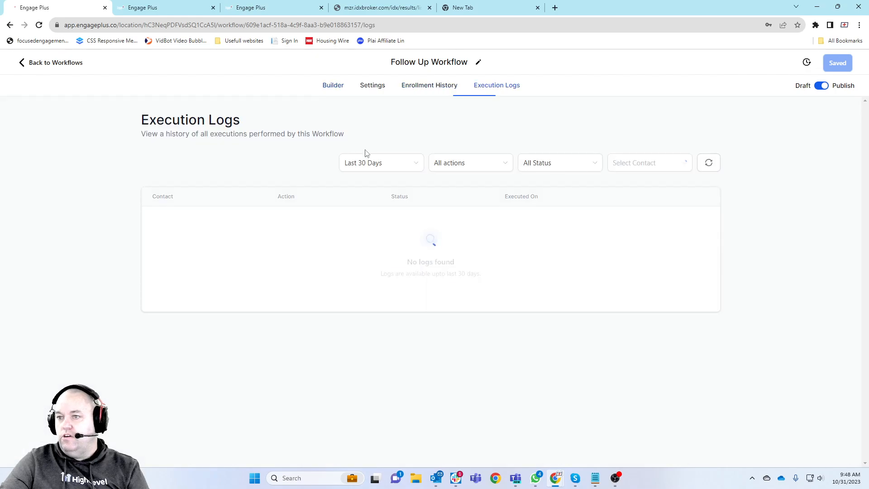
left_click(429, 89)
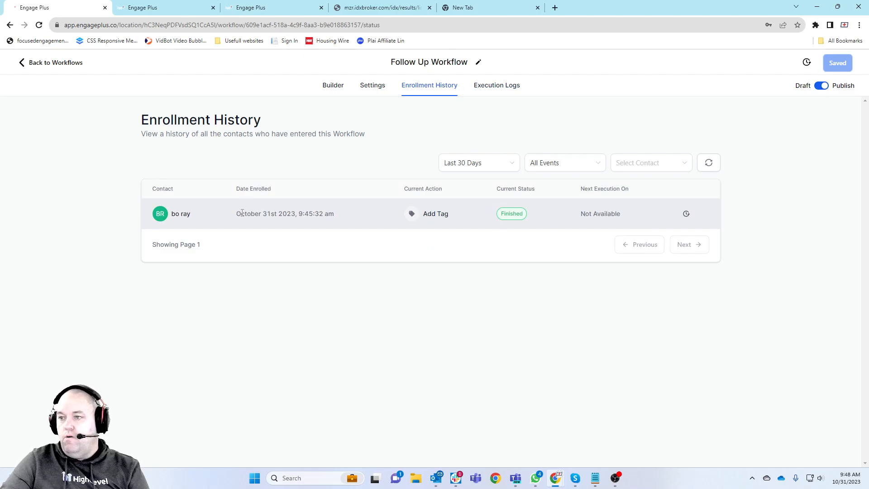
Set the Task Reminder trigger's "Before no. of days" filter to 1, then save the trigger and the workflow
left_click(333, 86)
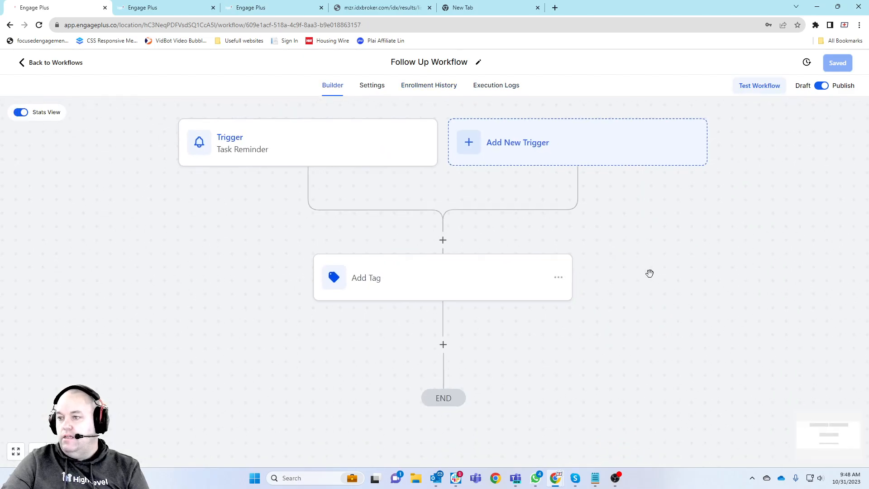
left_click(380, 140)
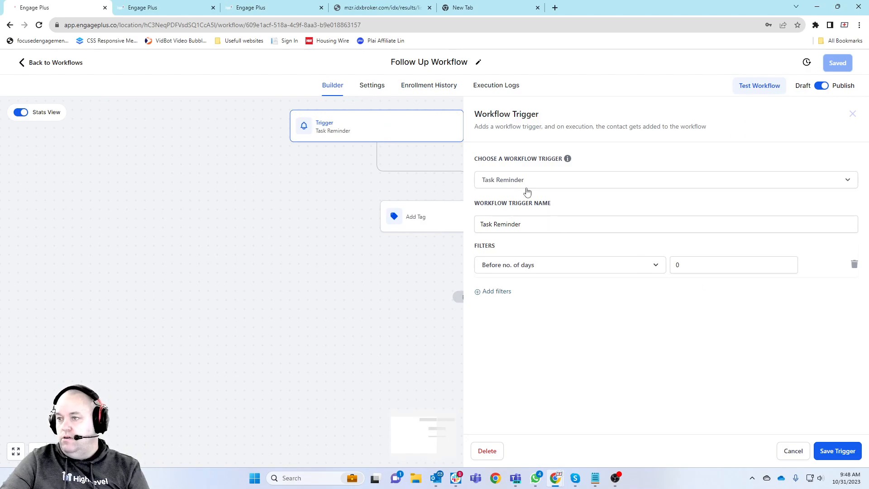
double_click(677, 267)
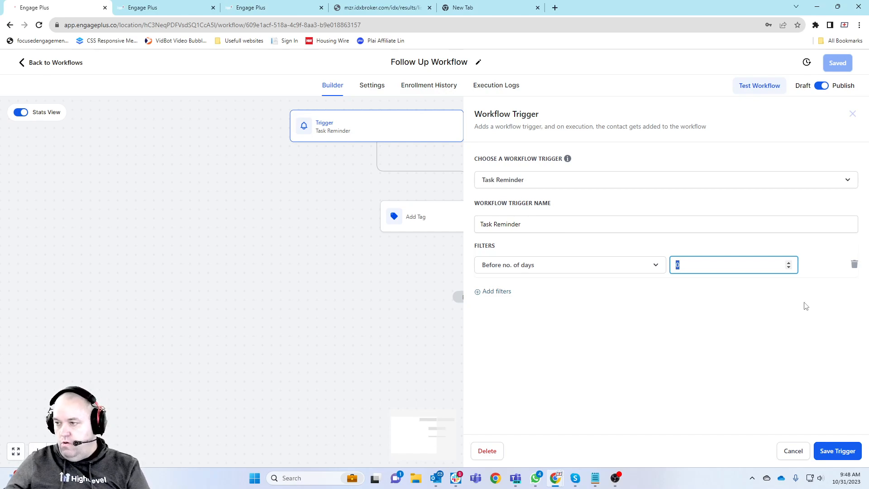
type("1")
left_click(837, 453)
left_click(843, 67)
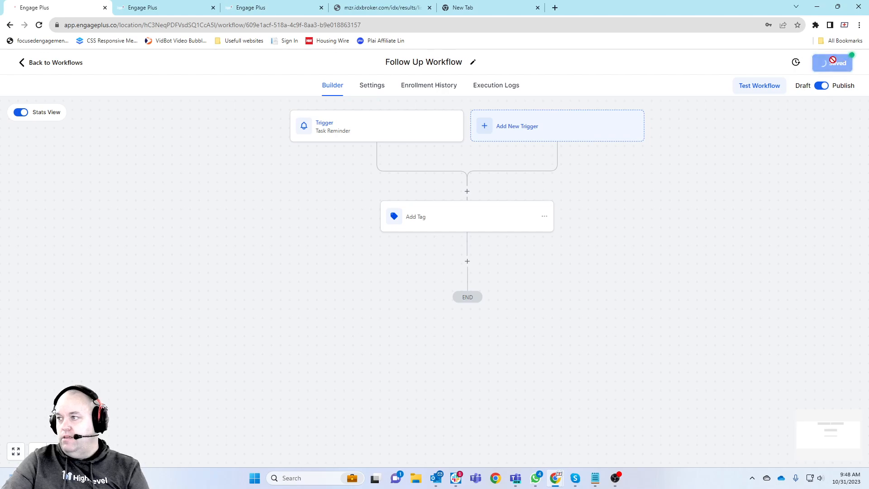
left_click(45, 66)
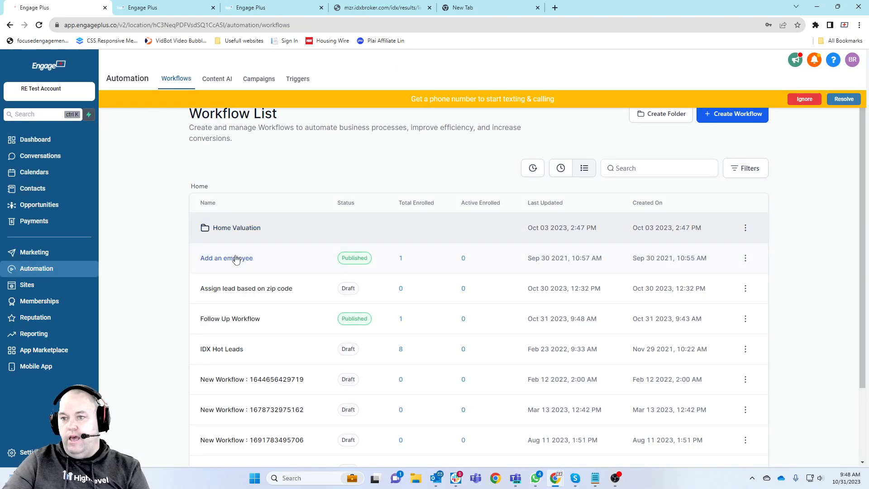
Add a task to the test contact with title and description "test 3", due Nov 1, 2023 8:00 AM, and save it
left_click(33, 188)
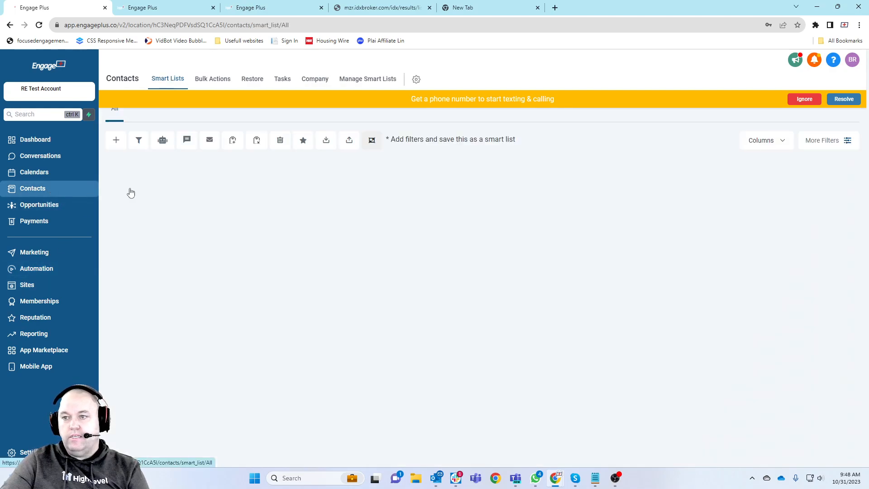
left_click(214, 205)
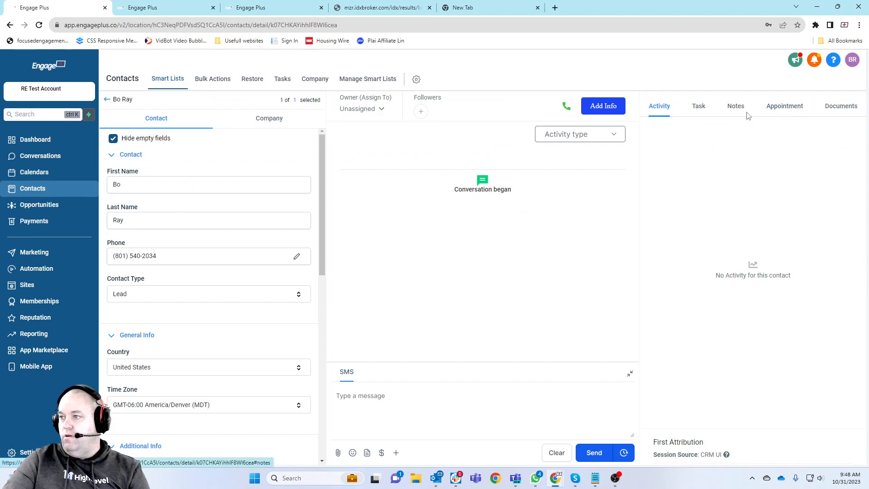
left_click(701, 107)
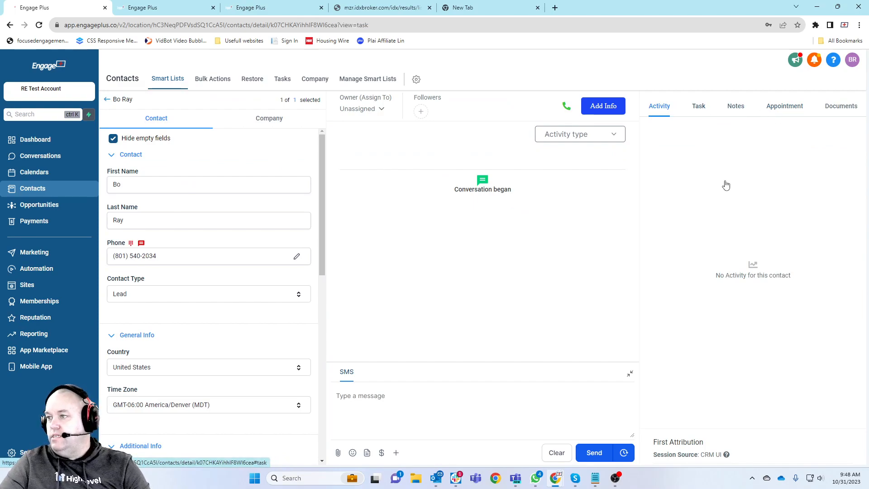
left_click(699, 108)
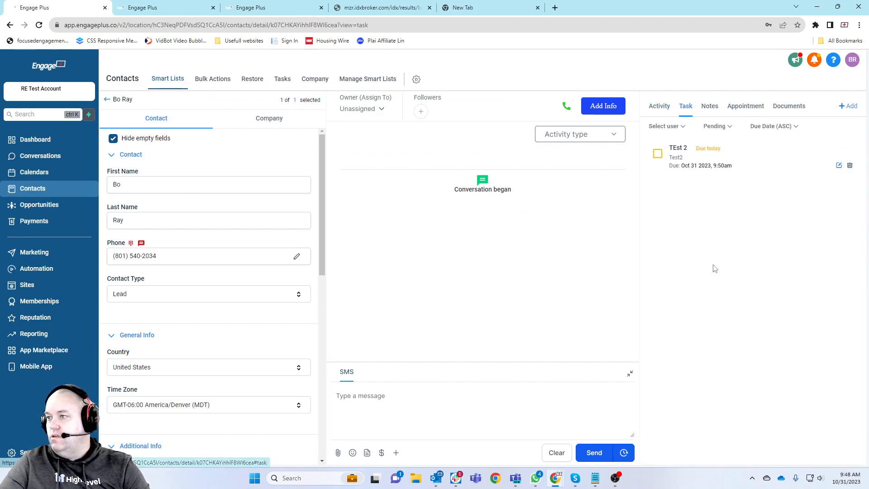
left_click(848, 105)
left_click(692, 139)
type("test 3")
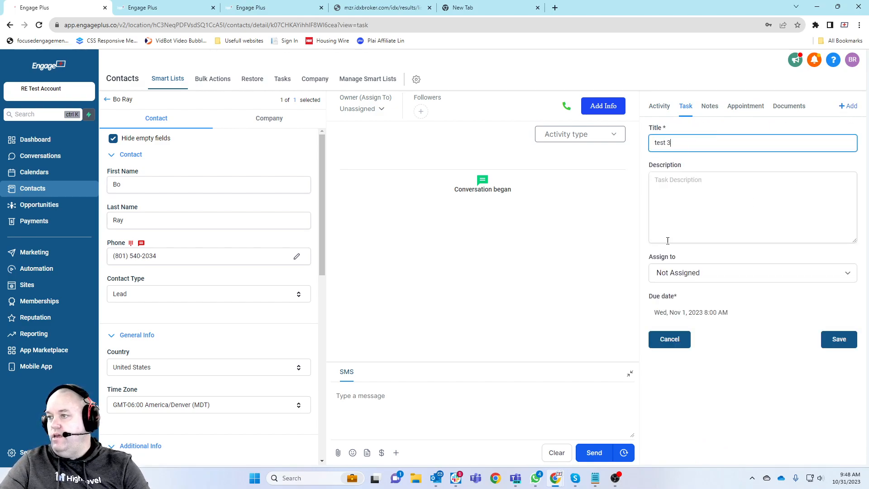
left_click(688, 196)
type("test 3")
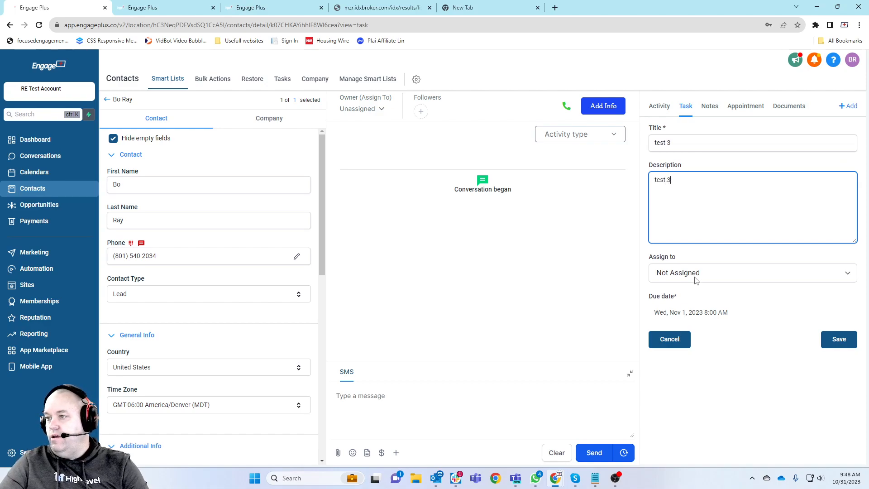
left_click(675, 310)
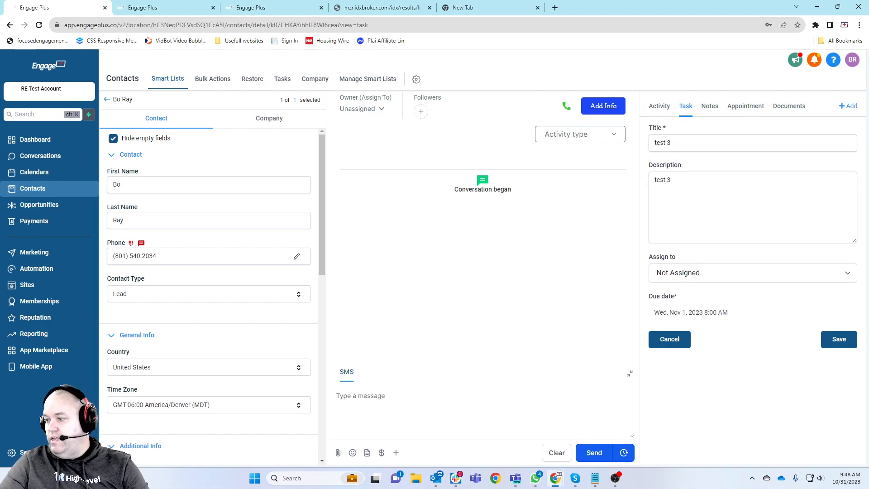
left_click(839, 339)
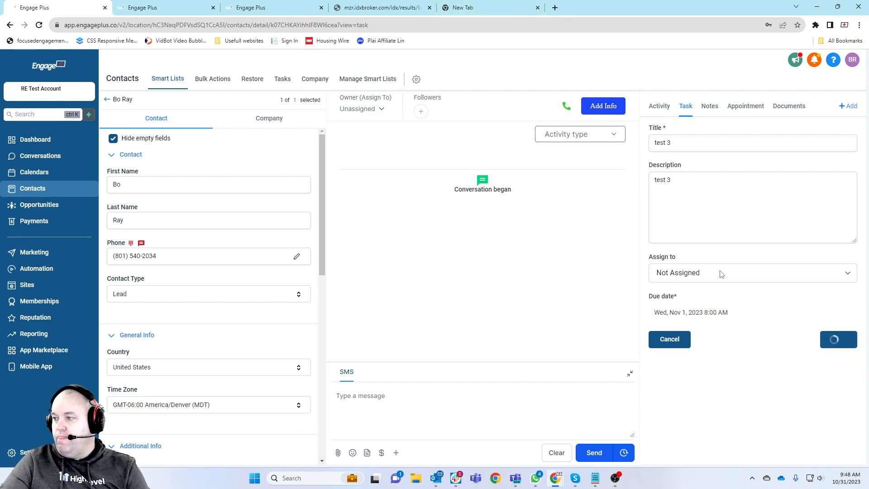
Review the Follow Up Workflow in the builder, return to the workflow list and dismiss the phone number notice
left_click(29, 270)
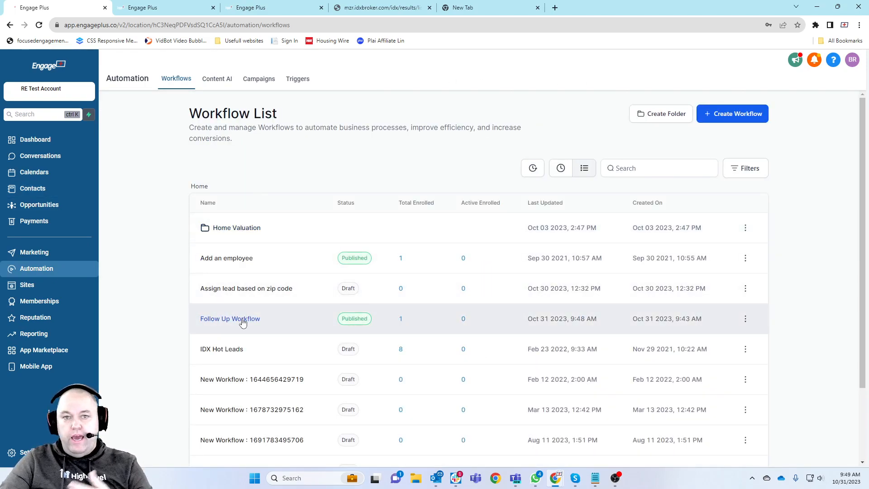
left_click(243, 320)
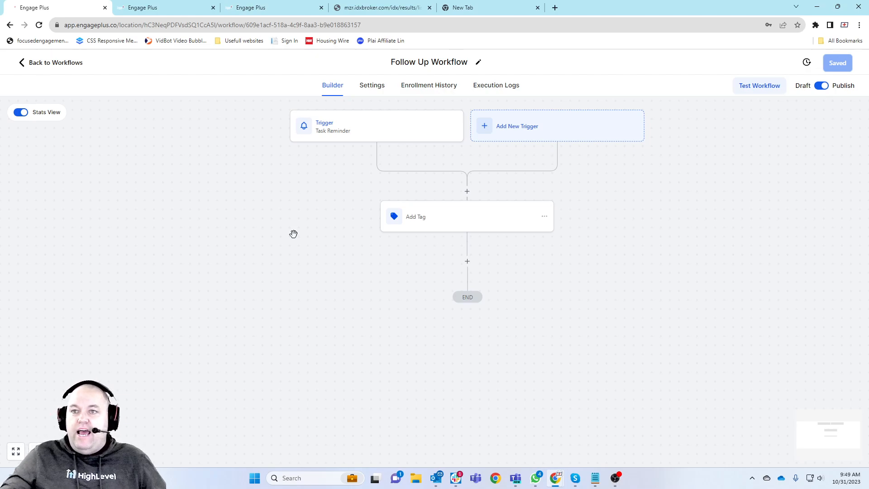
left_click(48, 63)
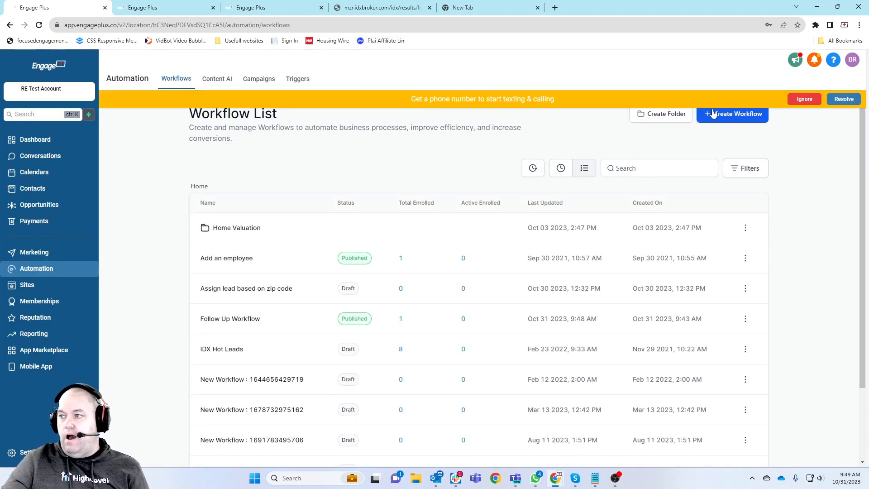
left_click(804, 98)
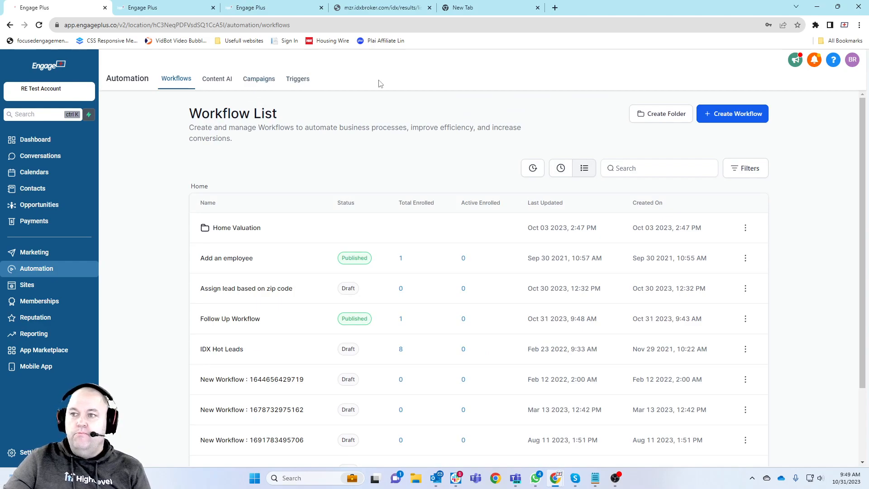